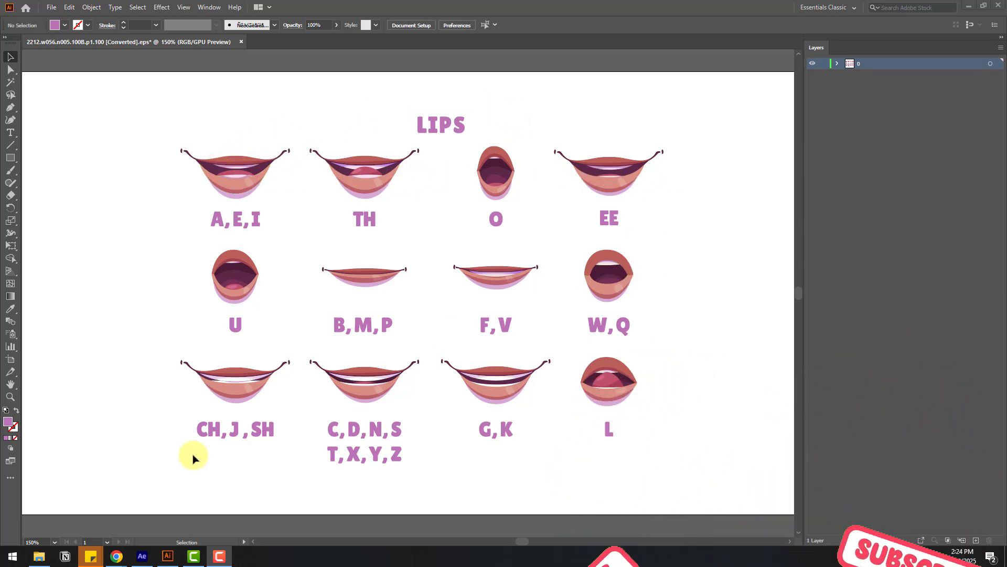
Switch from the Illustrator lip-shapes chart to the After Effects lip sync project
click(142, 560)
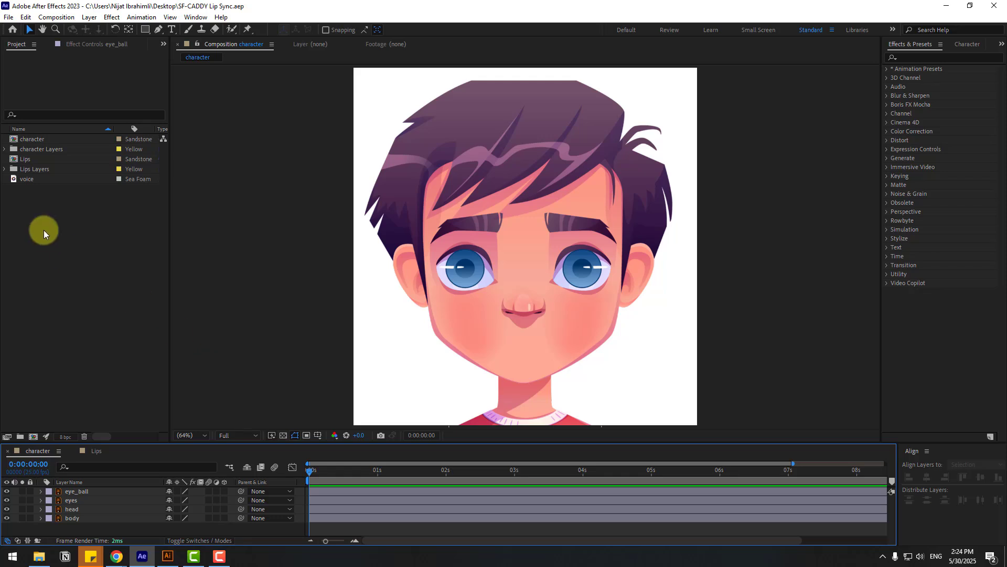
In the Lips comp, select all mouth layers and align them to horizontal and vertical centre
click(94, 451)
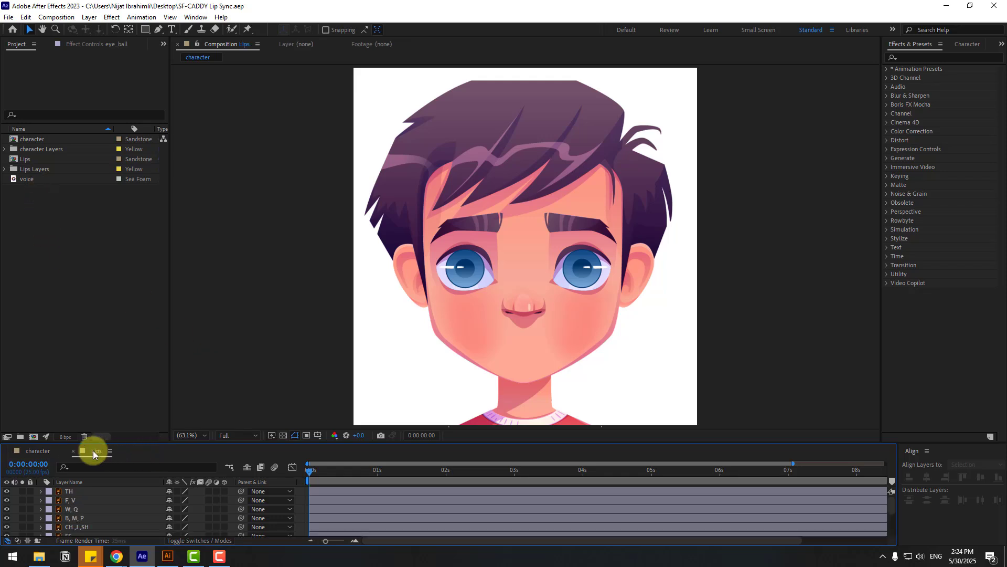
drag(825, 85, 284, 386)
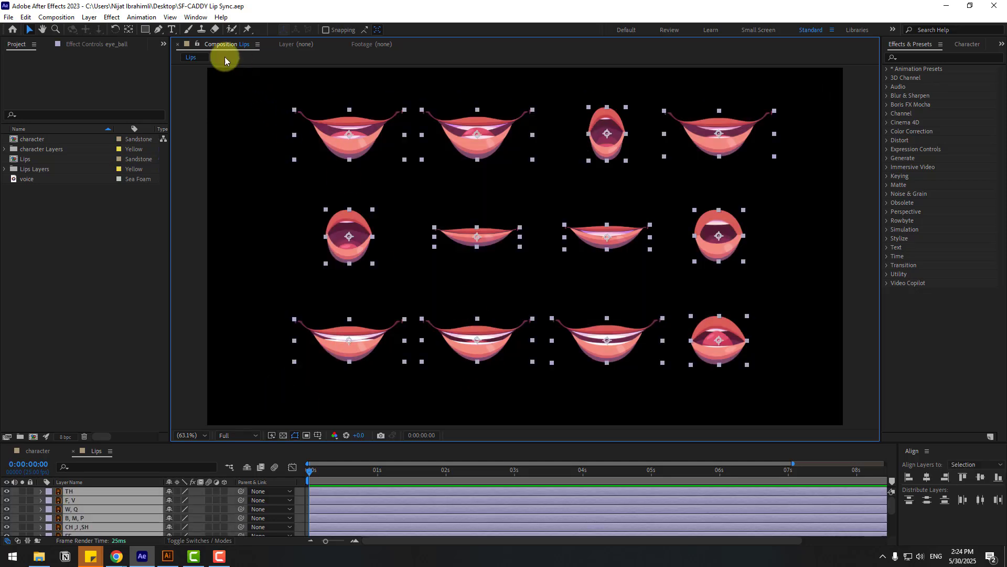
click(926, 478)
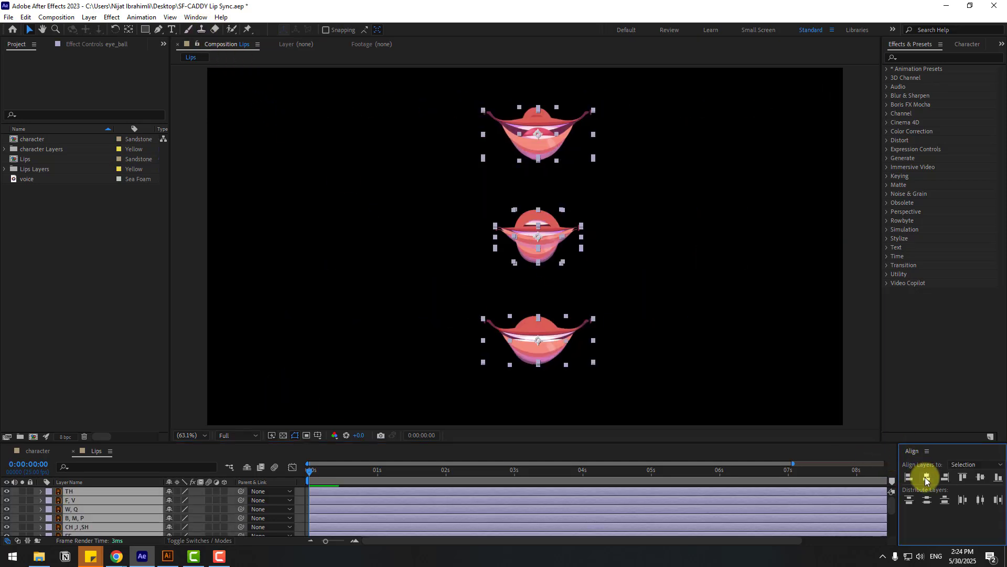
click(981, 479)
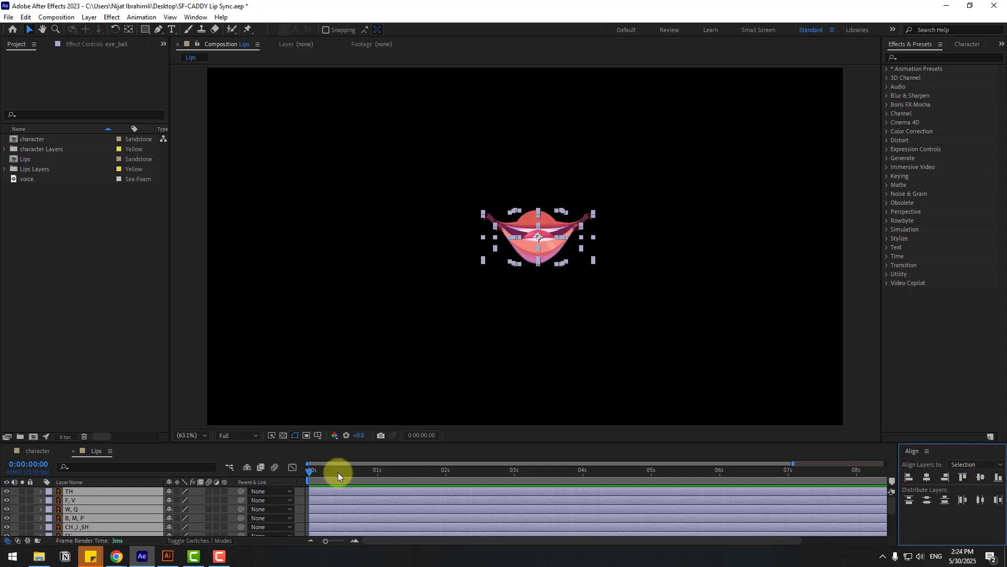
click(421, 439)
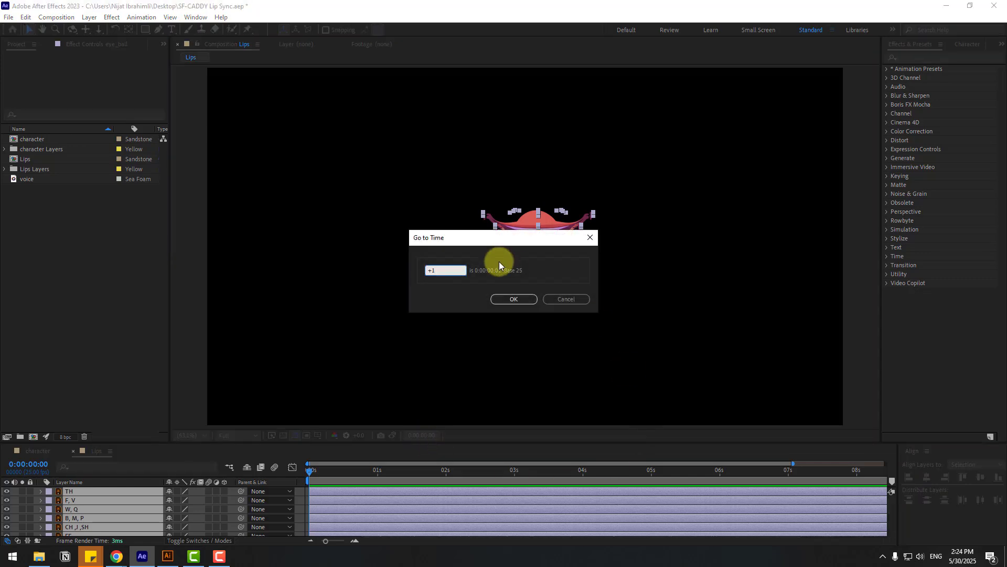
Move to frame 1 and split the mouth layers there
click(504, 295)
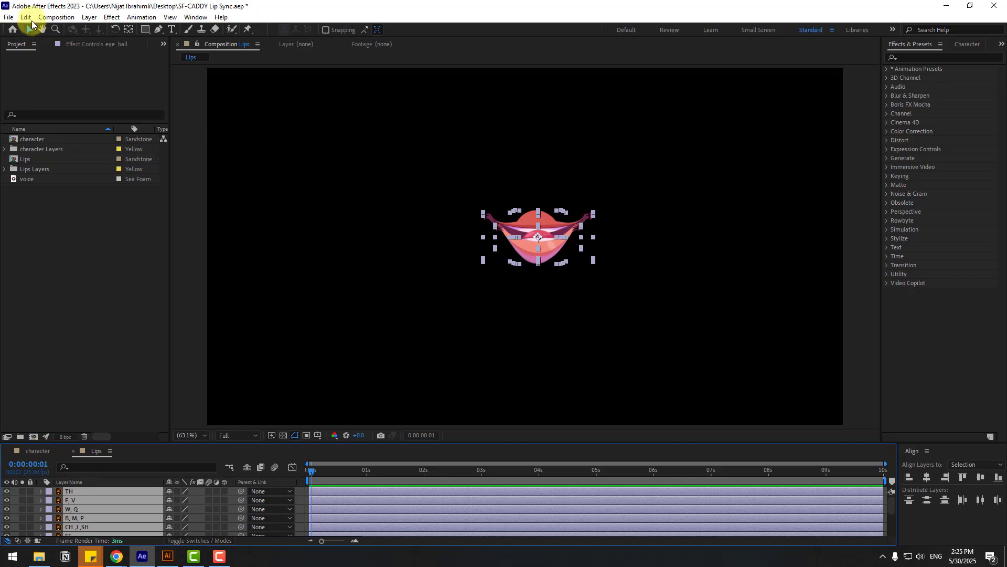
click(26, 17)
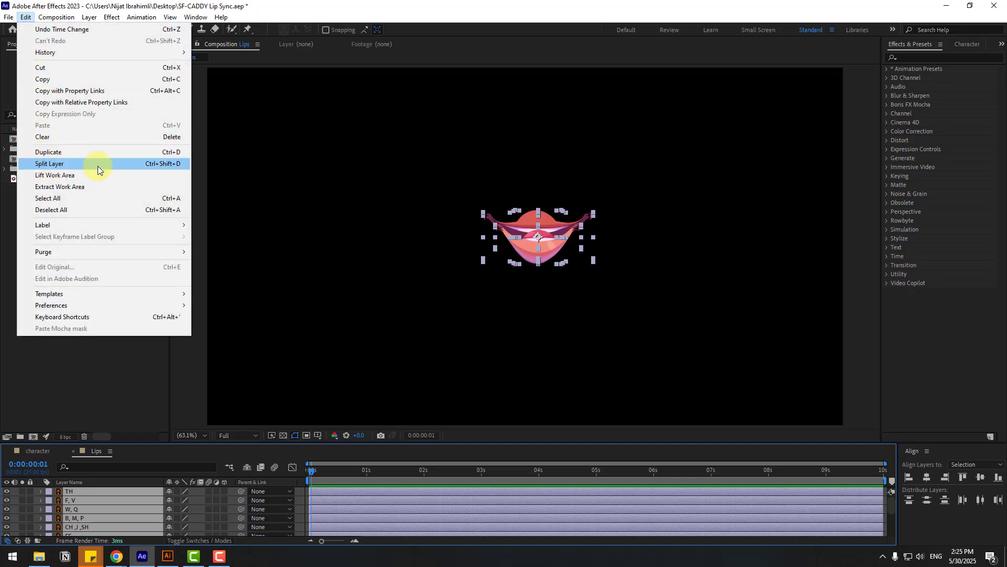
click(167, 164)
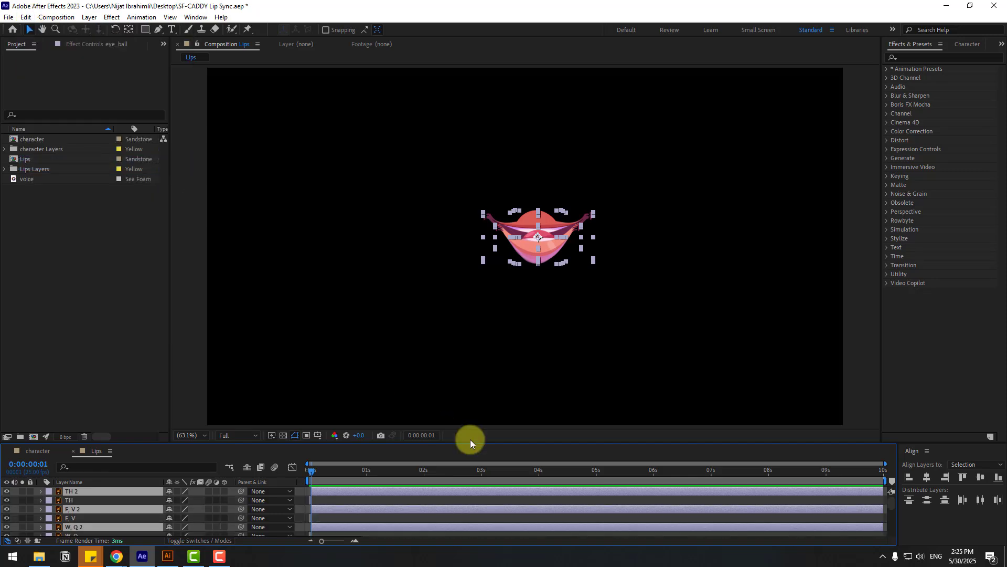
Select all layers, sequence them back-to-back, and scrub the first frames to check
click(72, 498)
scroll(77, 517, down, 3)
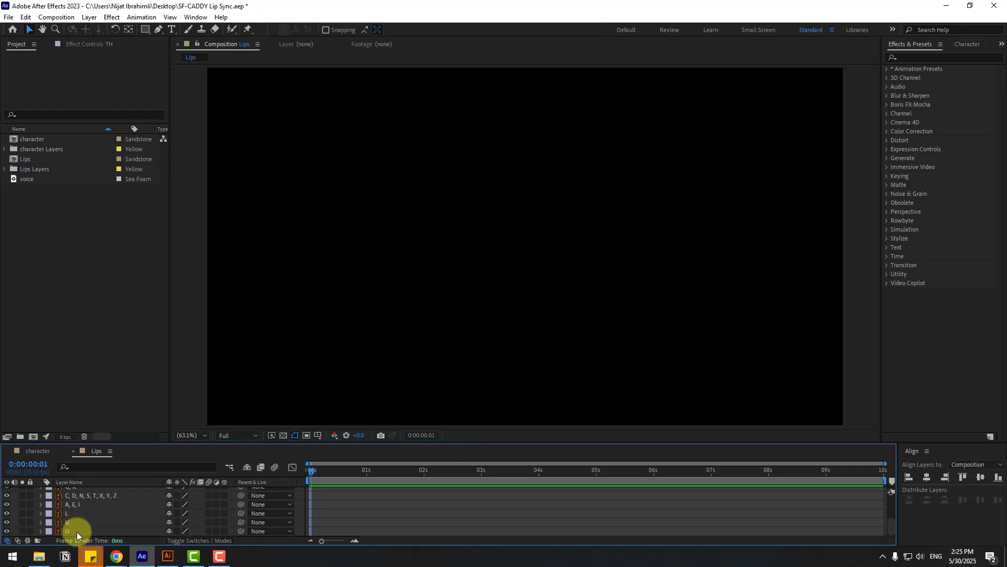
key(ctrl+a)
scroll(80, 523, up, 5)
click(142, 18)
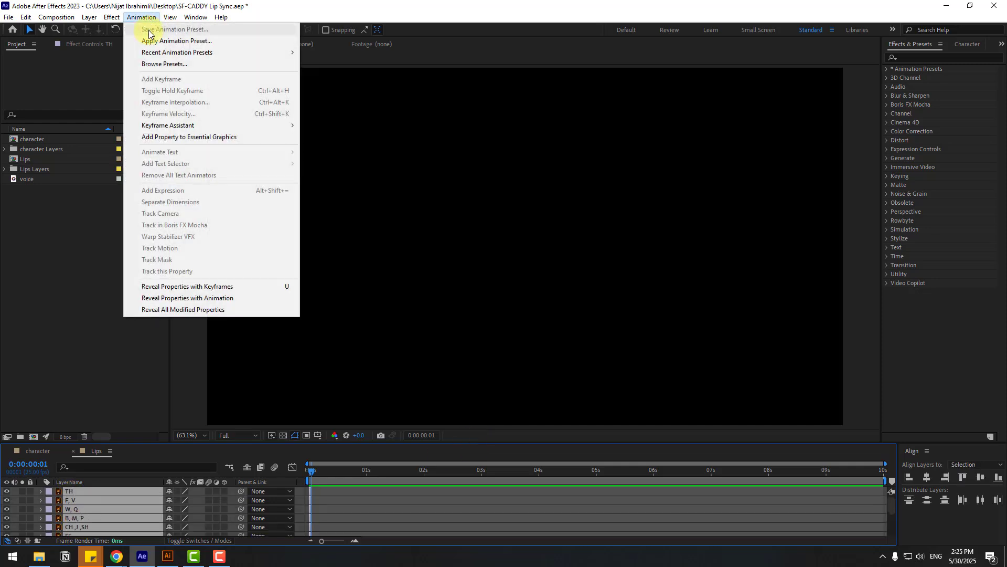
mouse_move(153, 125)
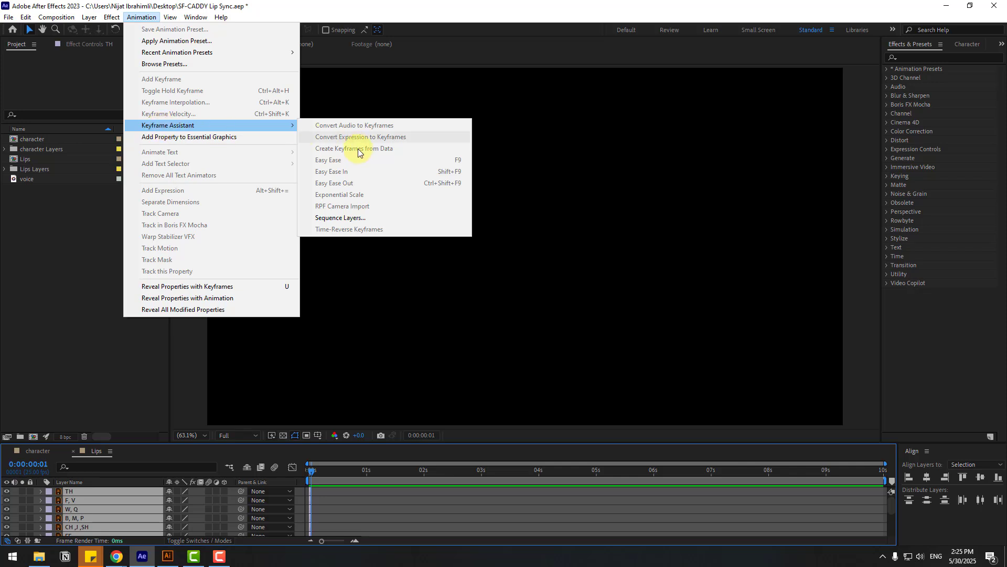
click(366, 223)
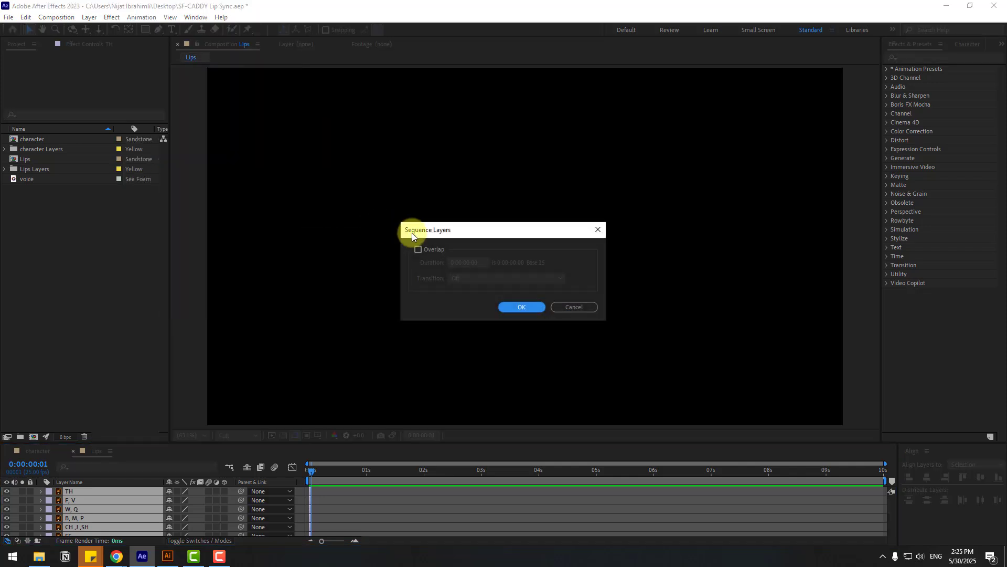
click(525, 310)
scroll(373, 502, down, 3)
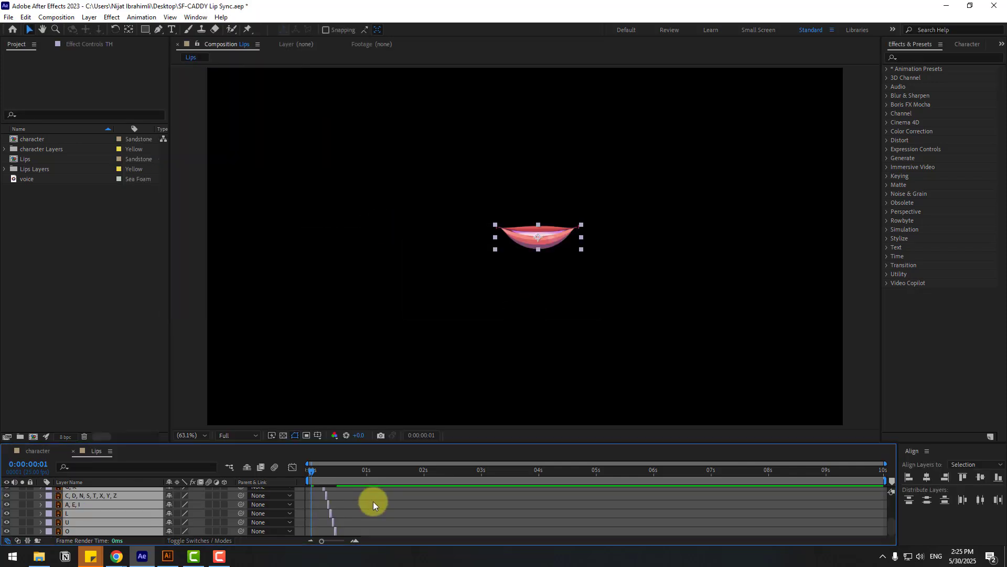
drag(317, 473, 351, 475)
End the work area at the current frame and trim the Lips comp to it
scroll(408, 508, up, 5)
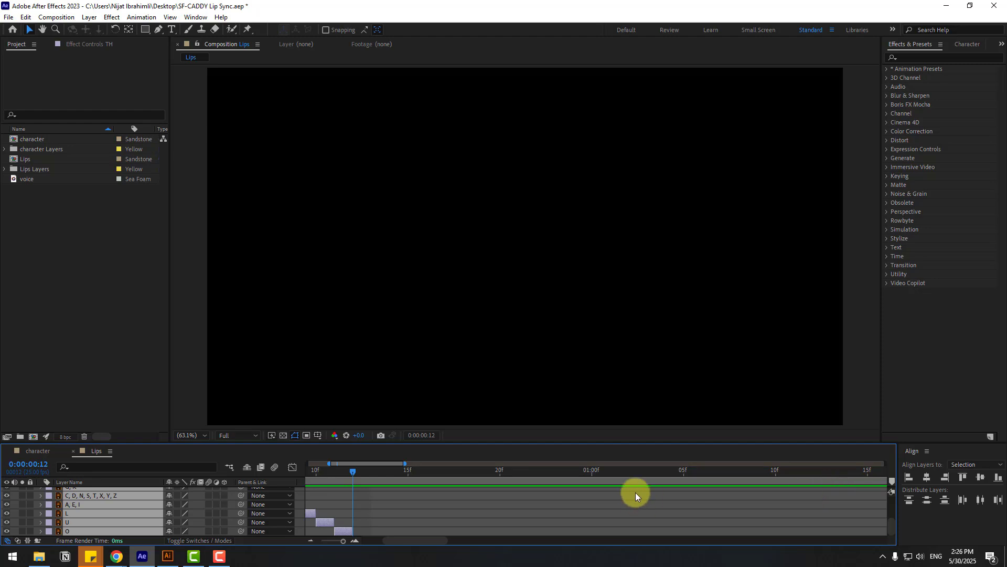
drag(376, 482, 354, 481)
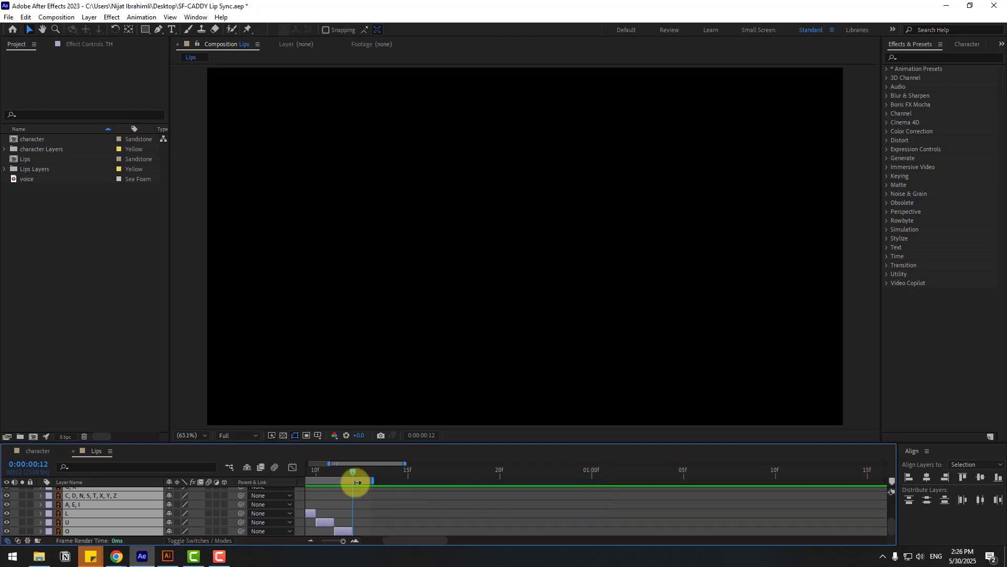
scroll(331, 480, down, 5)
right_click(326, 480)
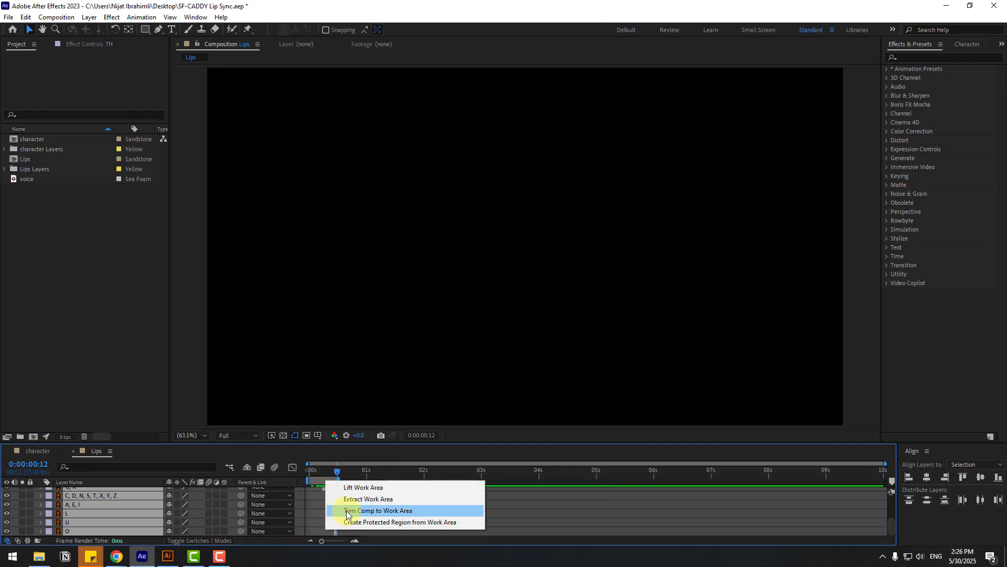
click(410, 511)
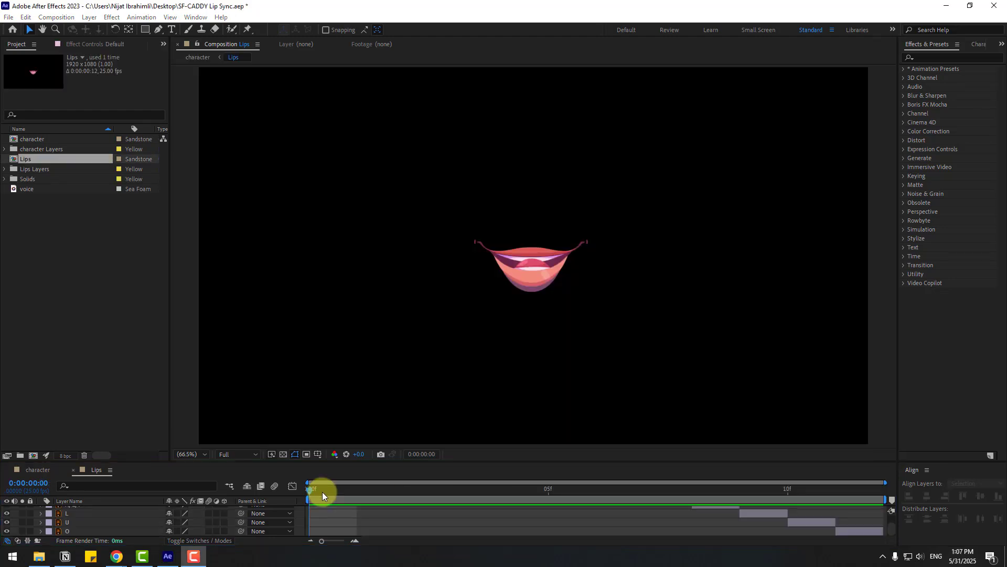
key(space)
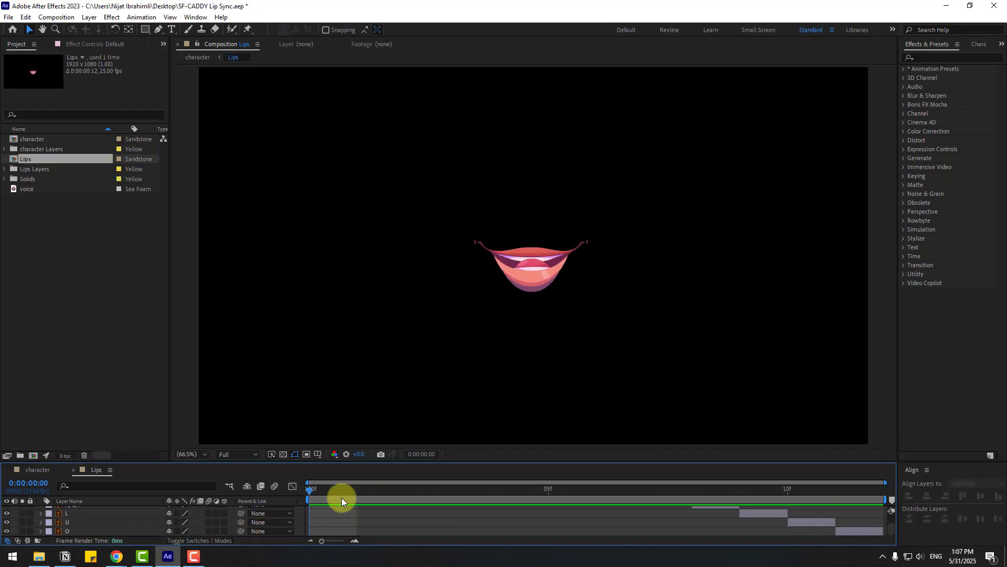
Draw a region of interest around the lips and crop the comp to it (363x222)
click(519, 270)
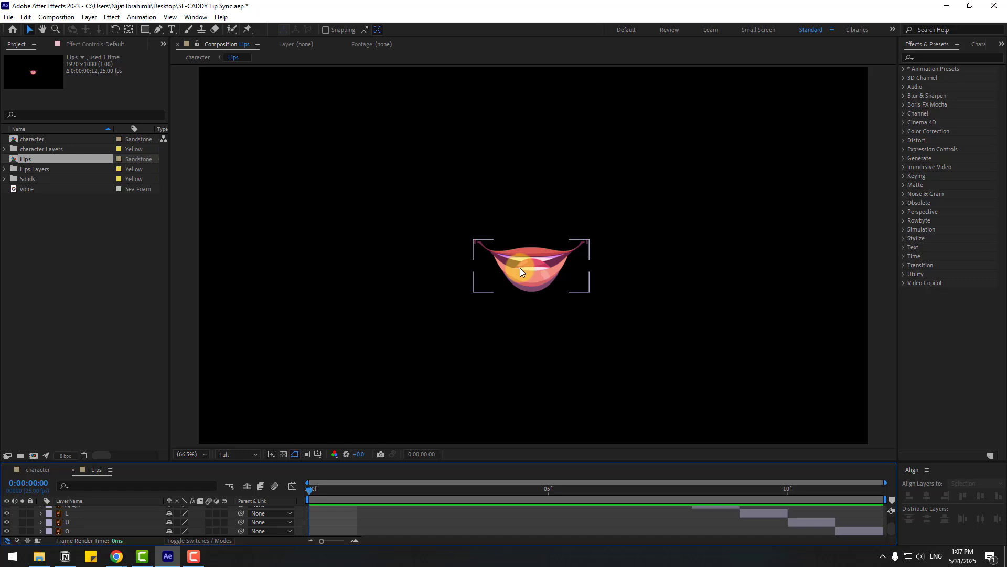
click(441, 326)
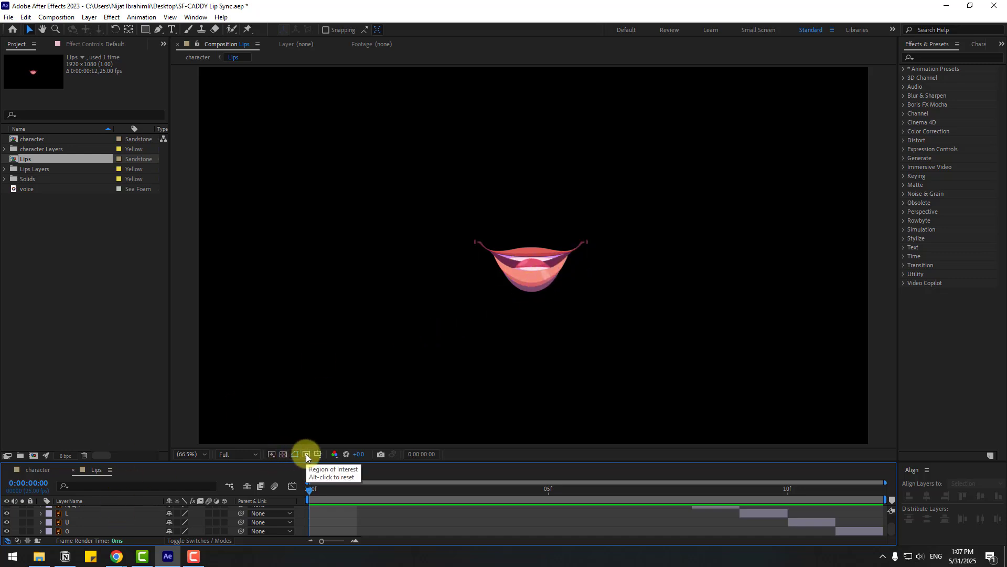
click(307, 454)
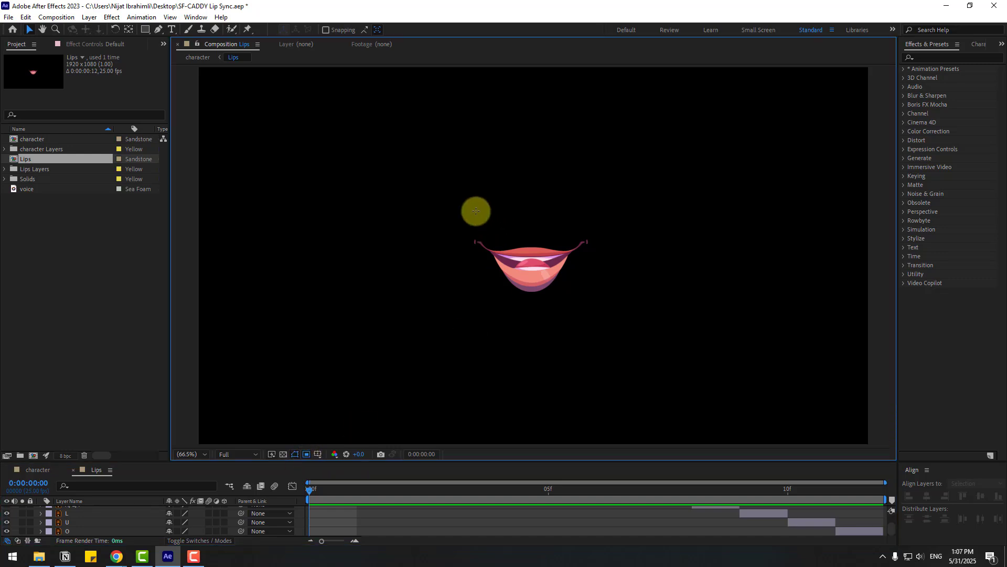
drag(462, 215, 596, 304)
mouse_move(310, 493)
mouse_down()
mouse_move(876, 480)
mouse_move(309, 485)
mouse_up()
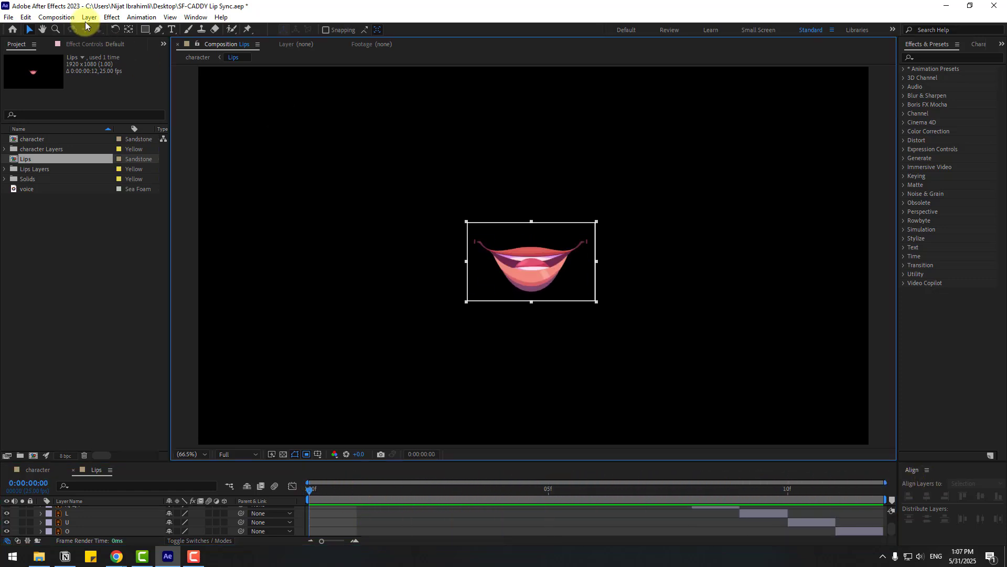
click(55, 18)
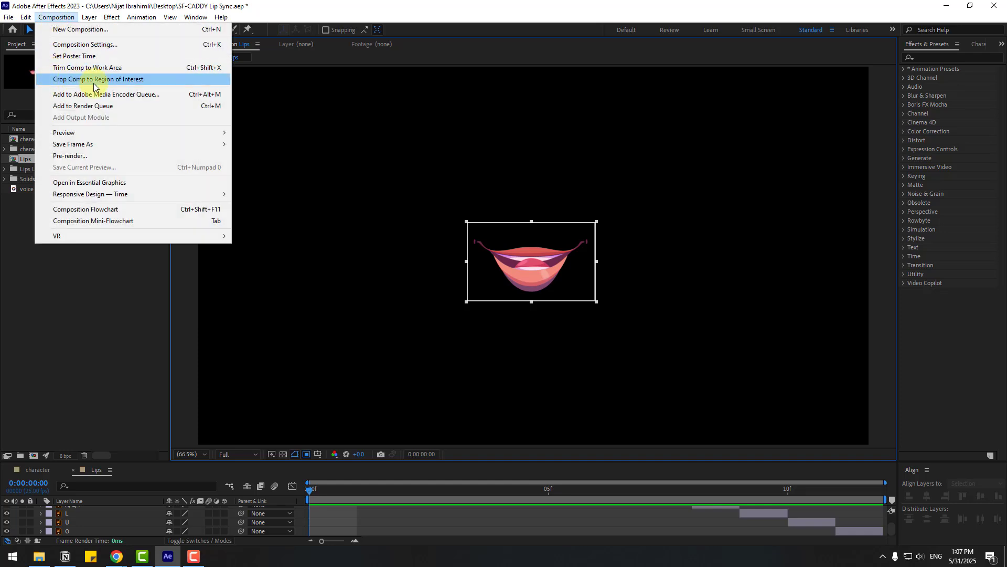
click(152, 83)
key(Page_Down)
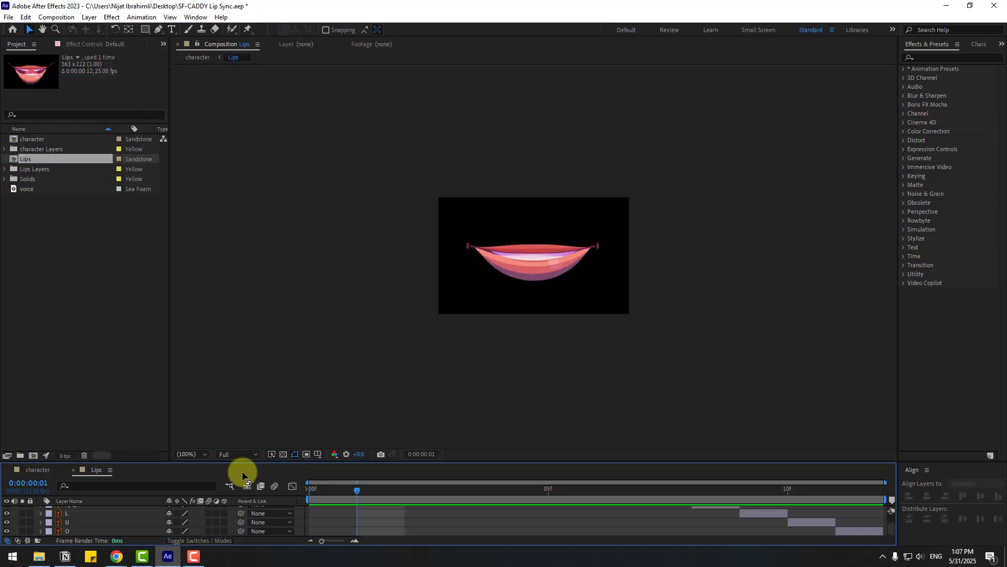
Add the Lips comp to the character timeline and position it over the boy's mouth
click(32, 470)
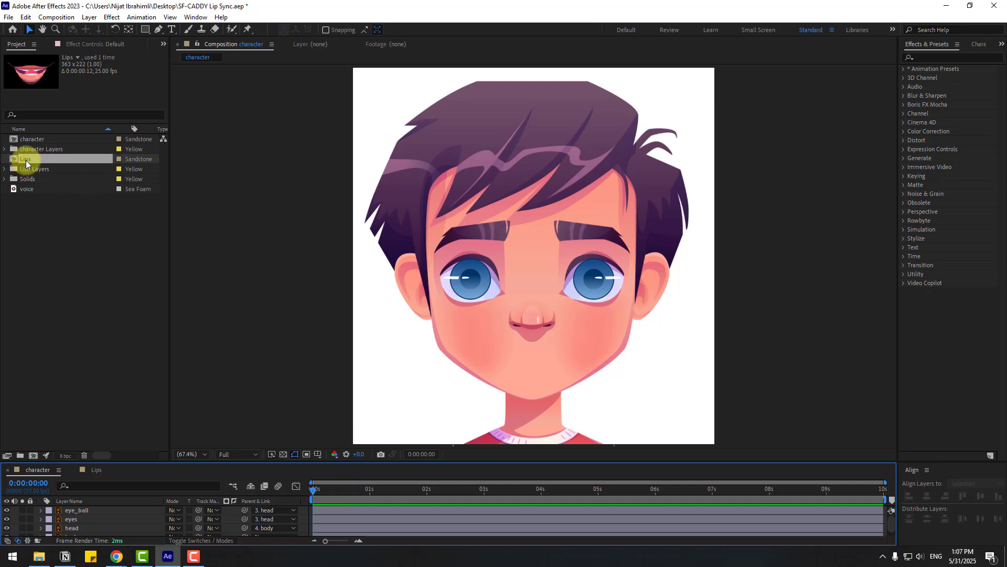
drag(26, 160, 78, 508)
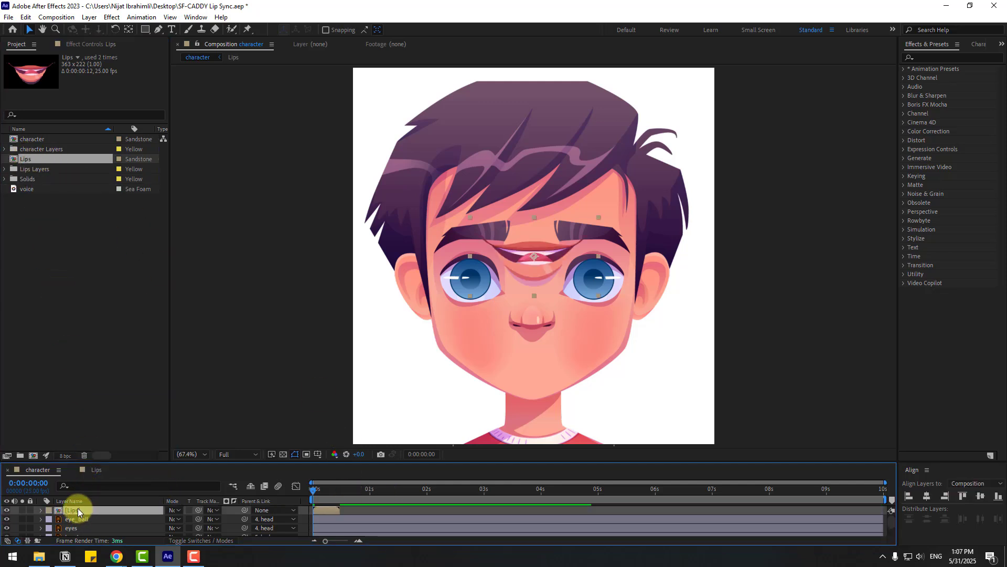
drag(559, 238, 546, 360)
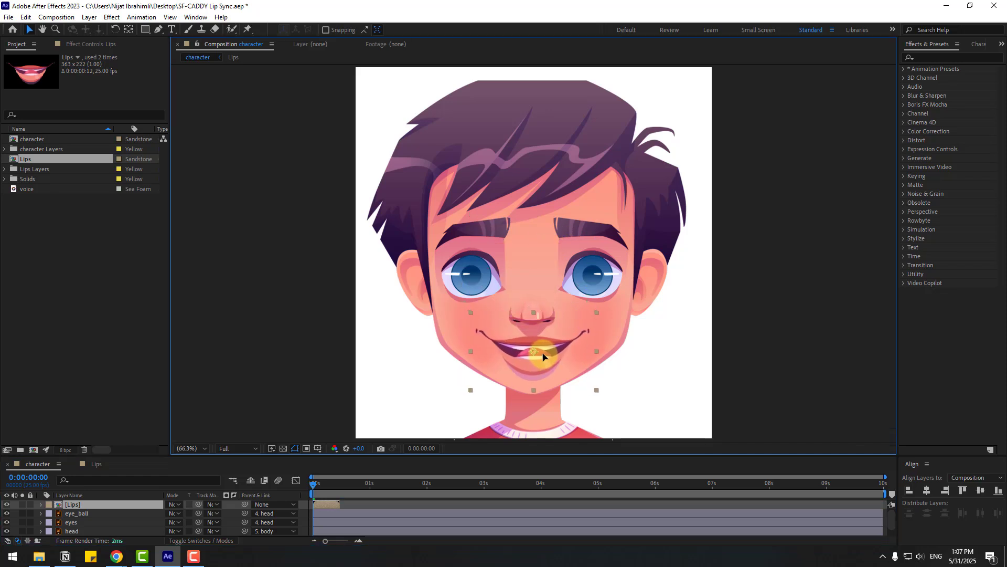
click(24, 191)
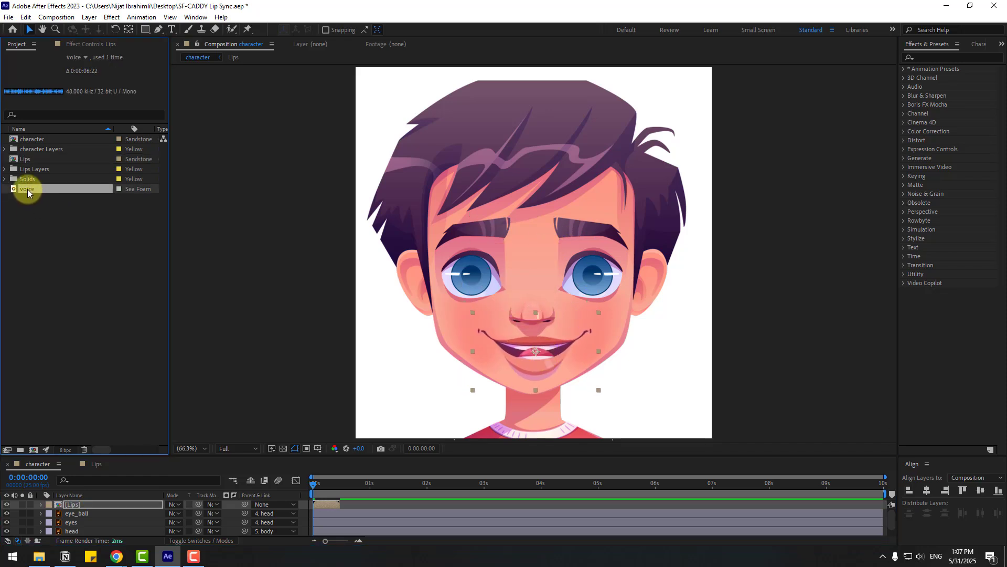
Add the voice audio layer to the character comp and preview it with sound
drag(27, 189, 85, 509)
click(442, 472)
key(space)
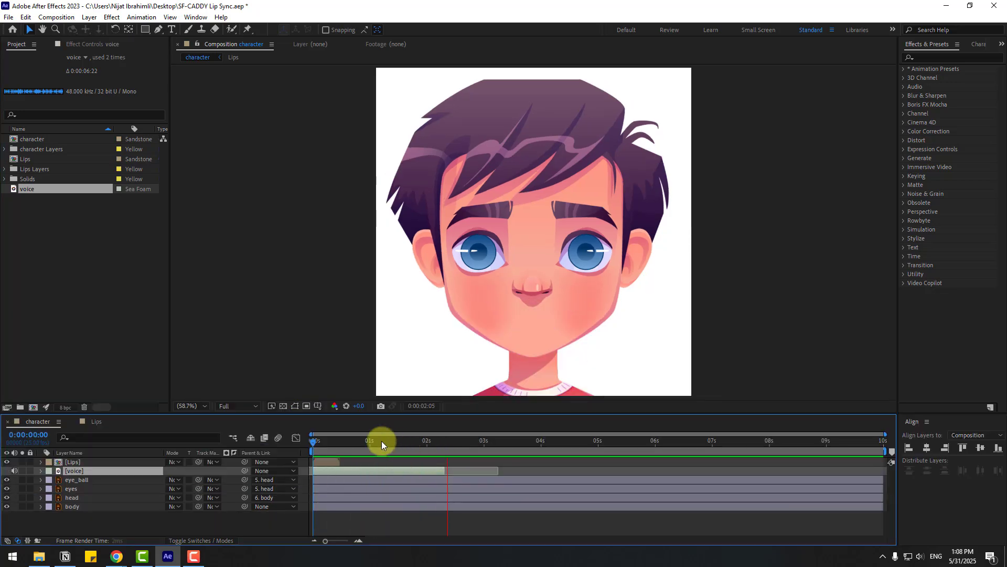
key(space)
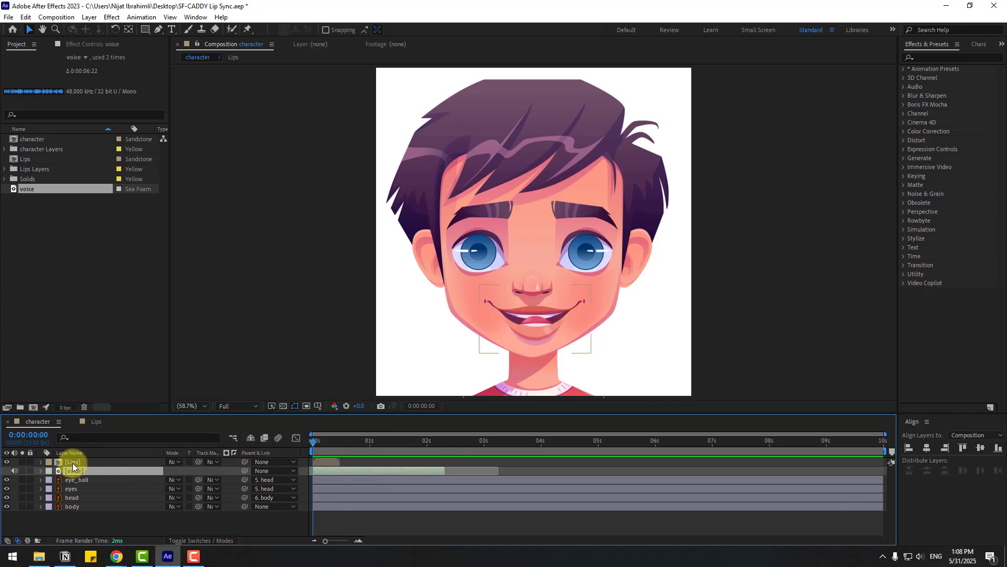
click(73, 462)
click(196, 17)
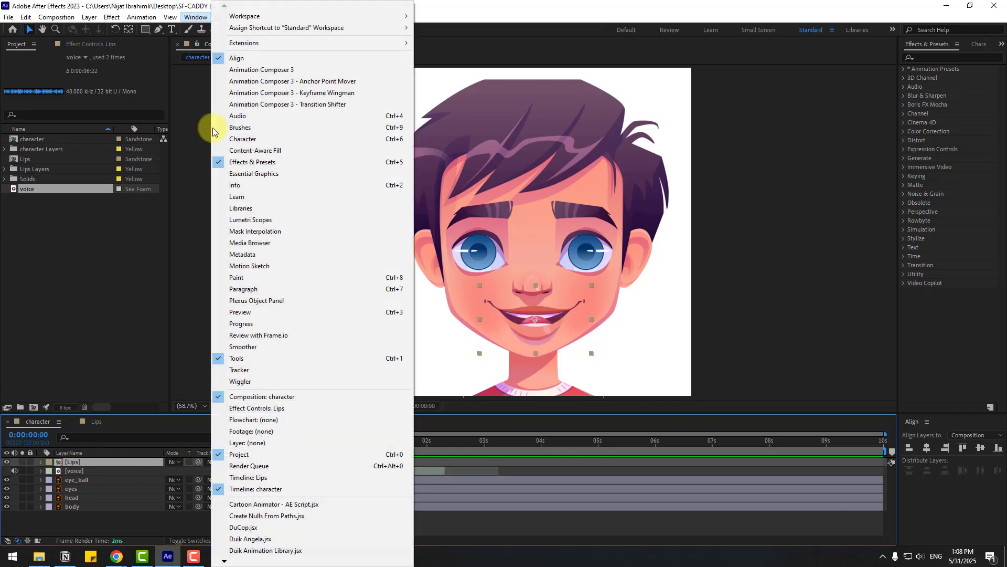
scroll(255, 527, down, 5)
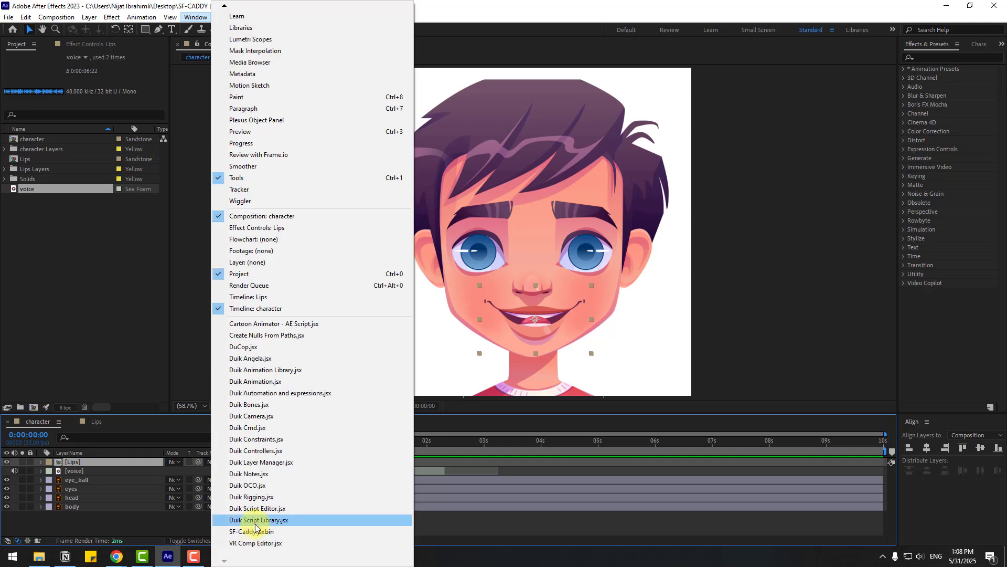
Open SF-Caddy and load the twelve mouth shapes from the selected Lips layer
click(257, 532)
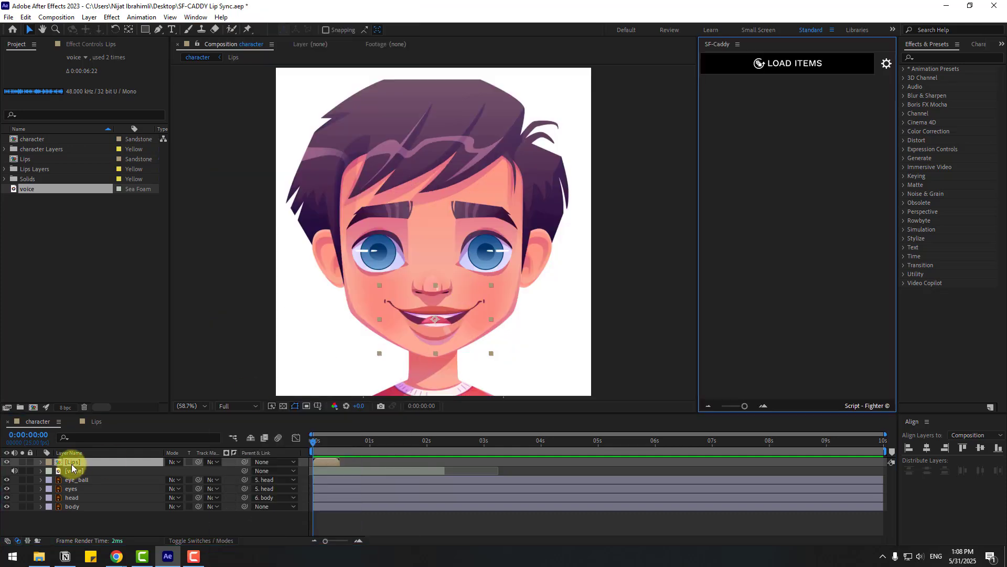
click(73, 465)
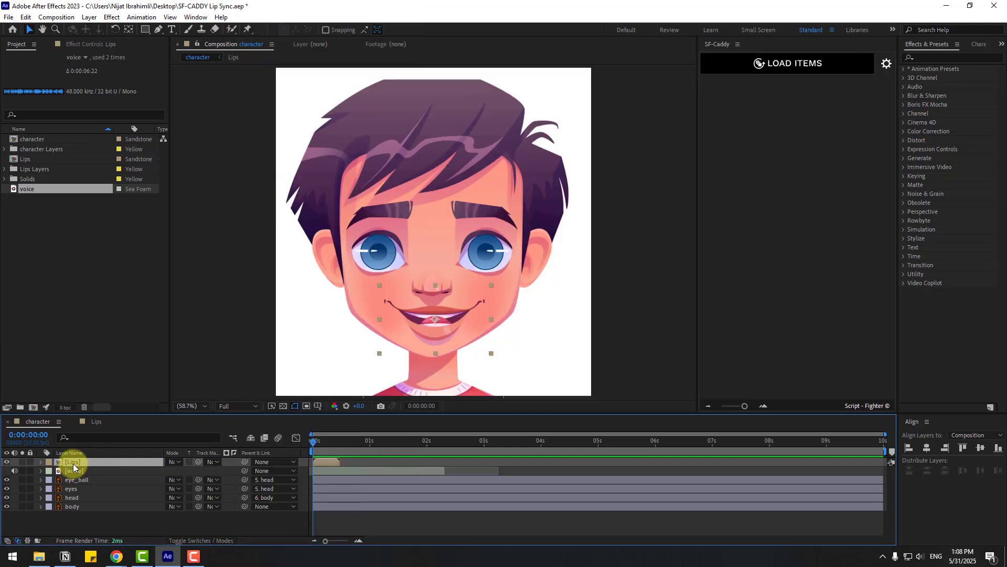
click(791, 63)
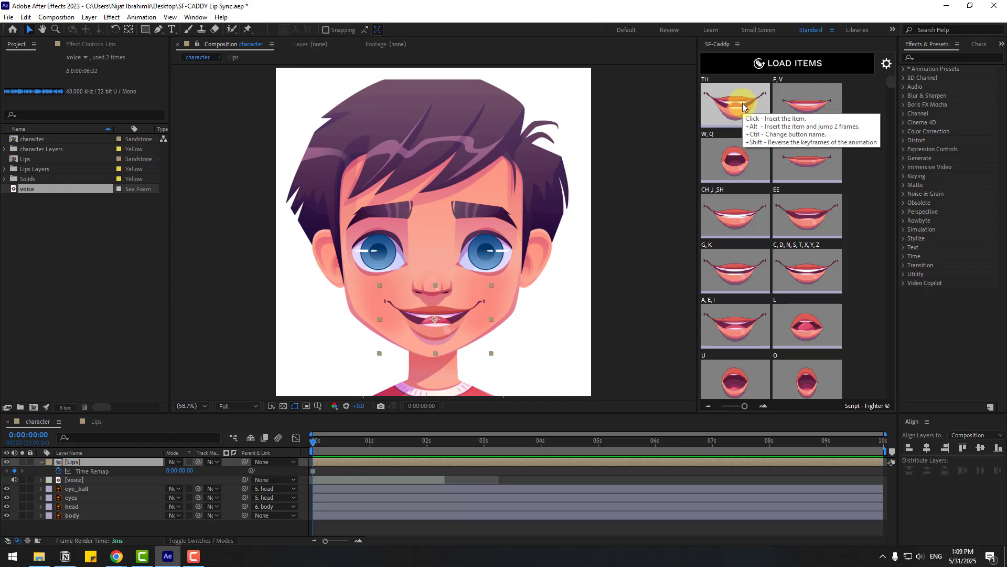
Reveal the voice waveform and shrink the SF-Caddy mouth thumbnails
click(55, 479)
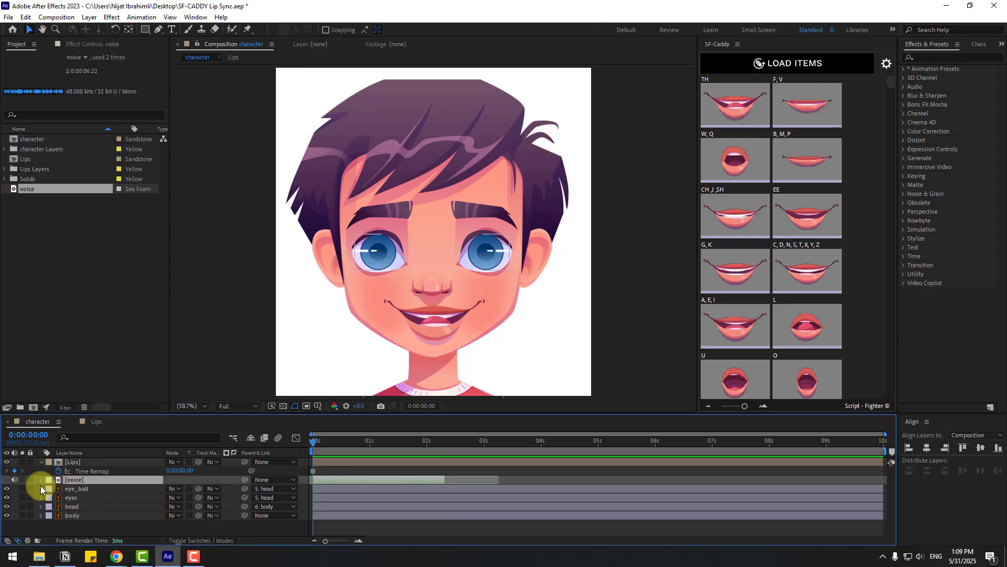
click(40, 480)
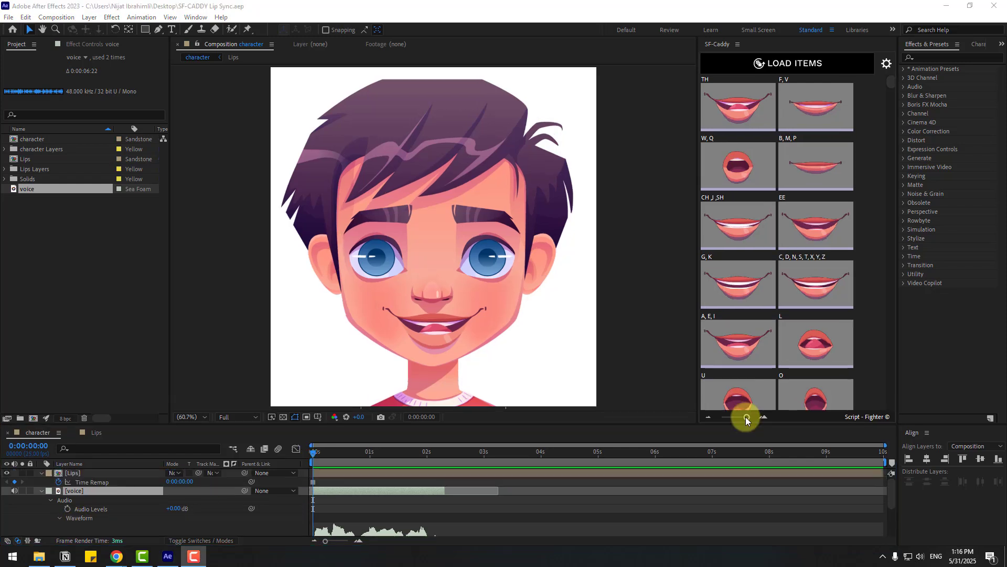
click(745, 416)
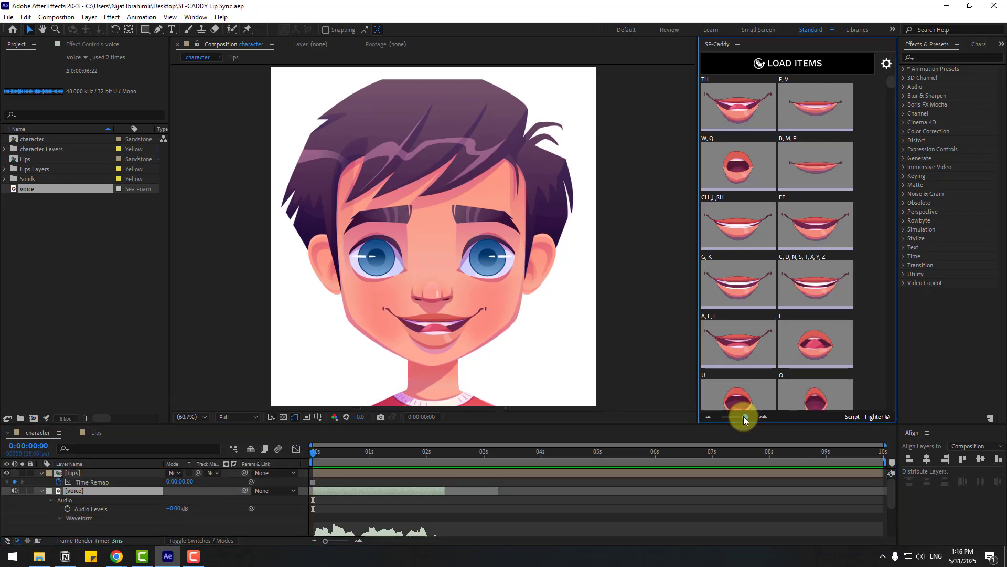
drag(744, 417, 741, 417)
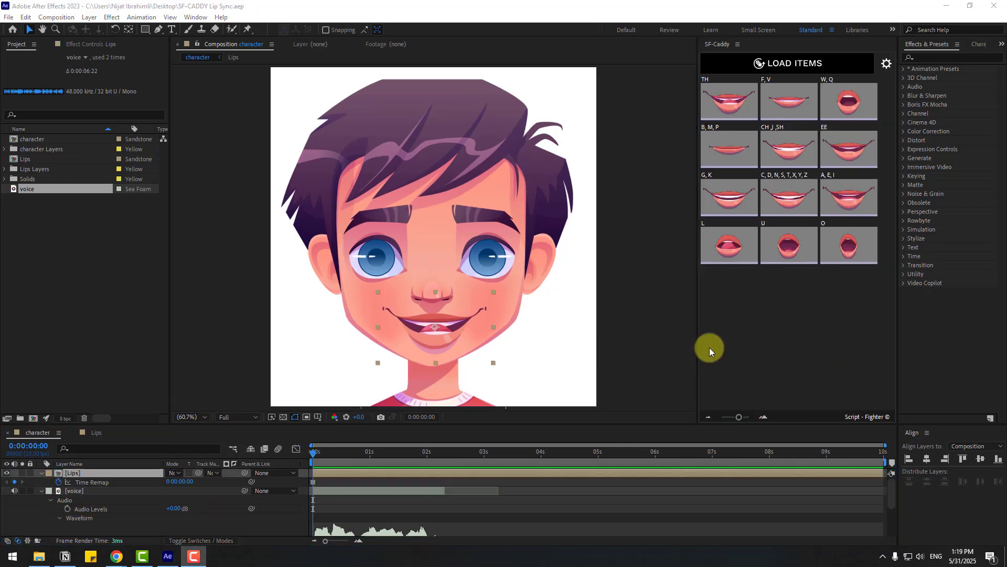
Insert TH, EE, L, O and B/M/P mouth shapes, then preview from the start
click(726, 100)
click(835, 155)
click(732, 246)
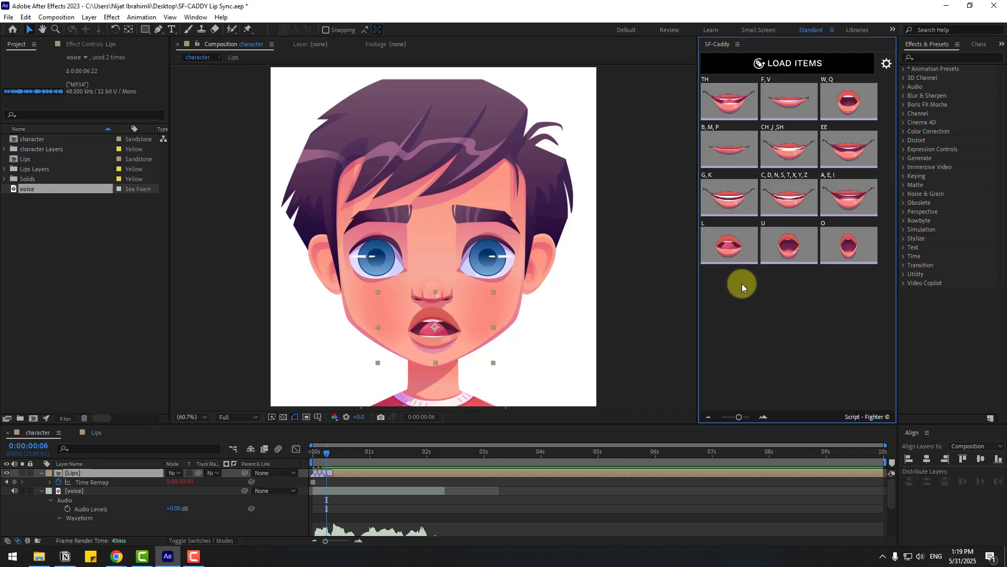
click(858, 246)
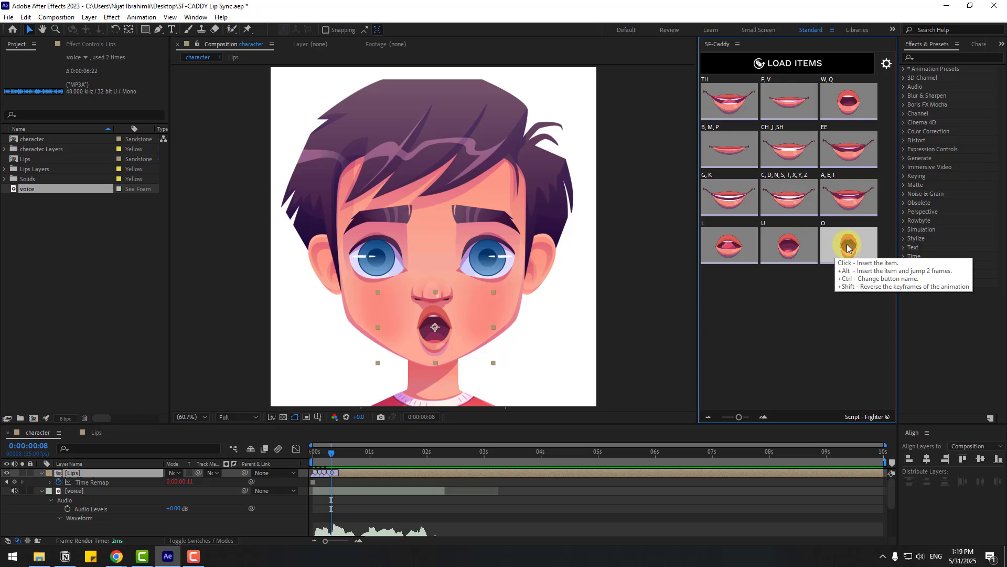
click(733, 151)
drag(325, 458, 302, 459)
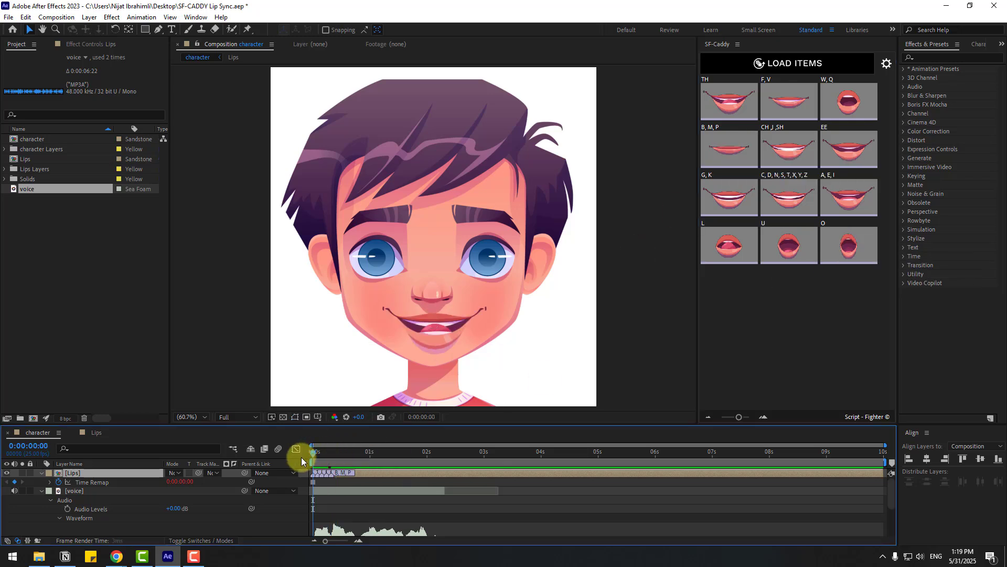
key(space)
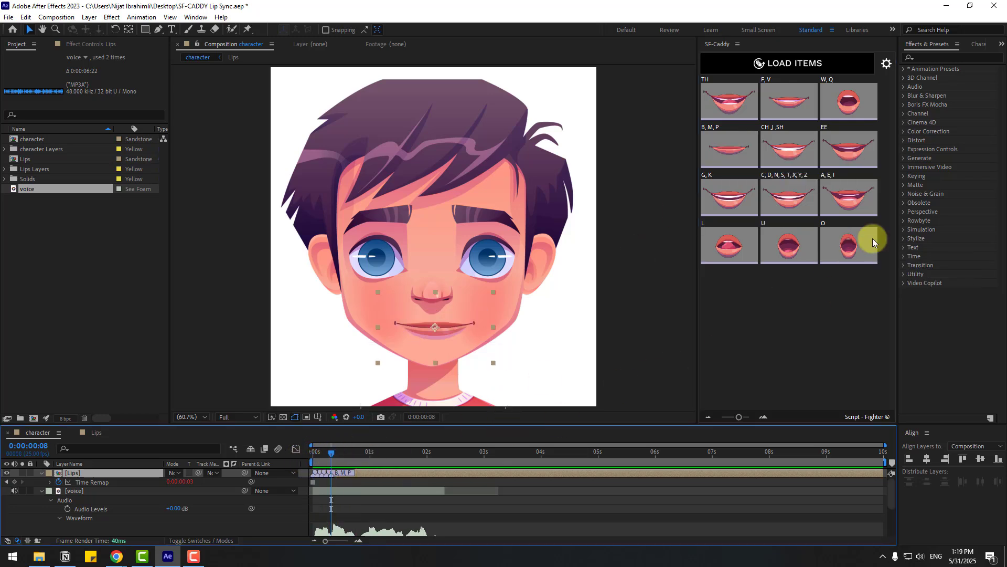
Insert G/K, A/E/I and C/D/N/S/T/X/Y/Z mouth shapes, then preview again
click(735, 204)
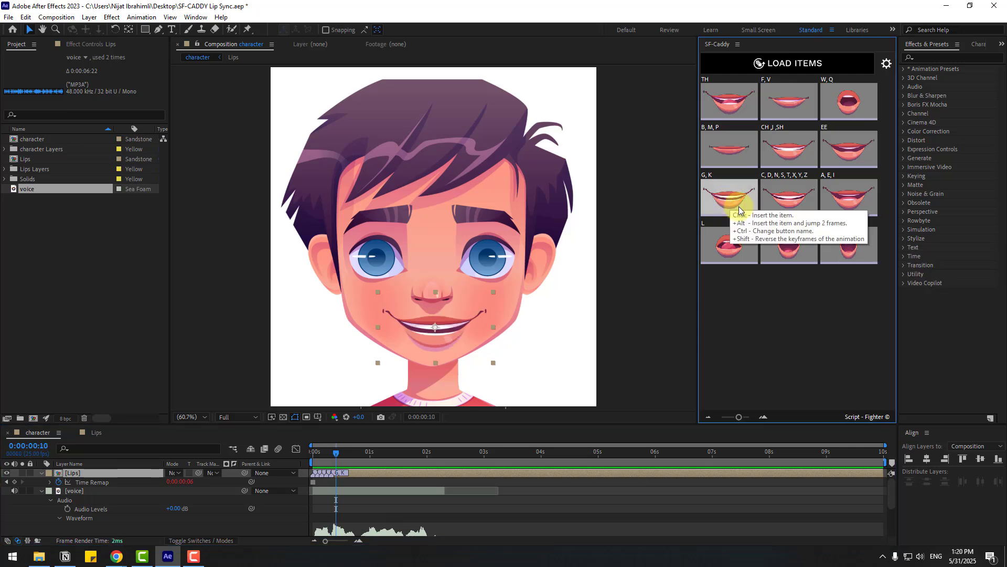
click(842, 199)
click(792, 198)
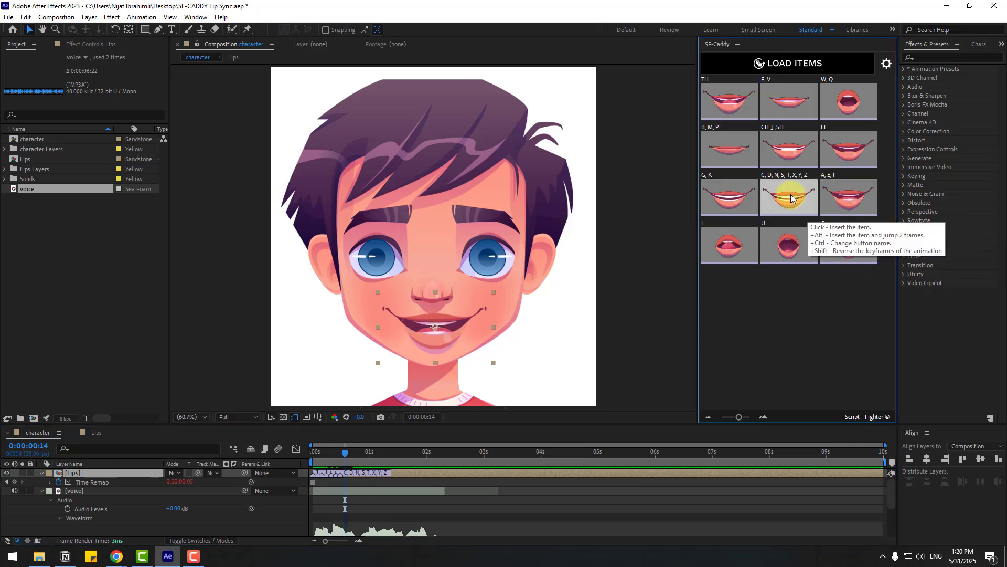
drag(330, 451, 302, 456)
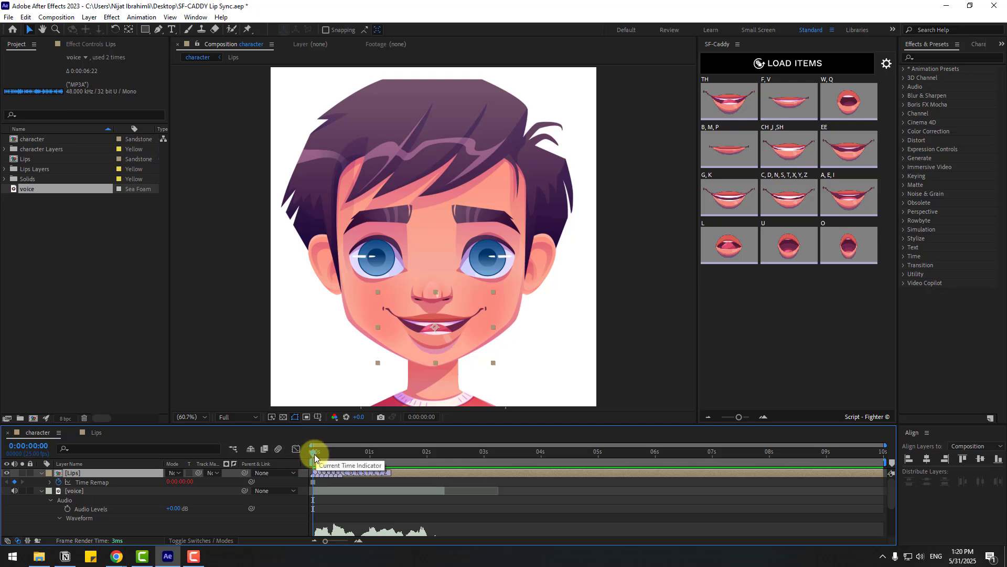
key(space)
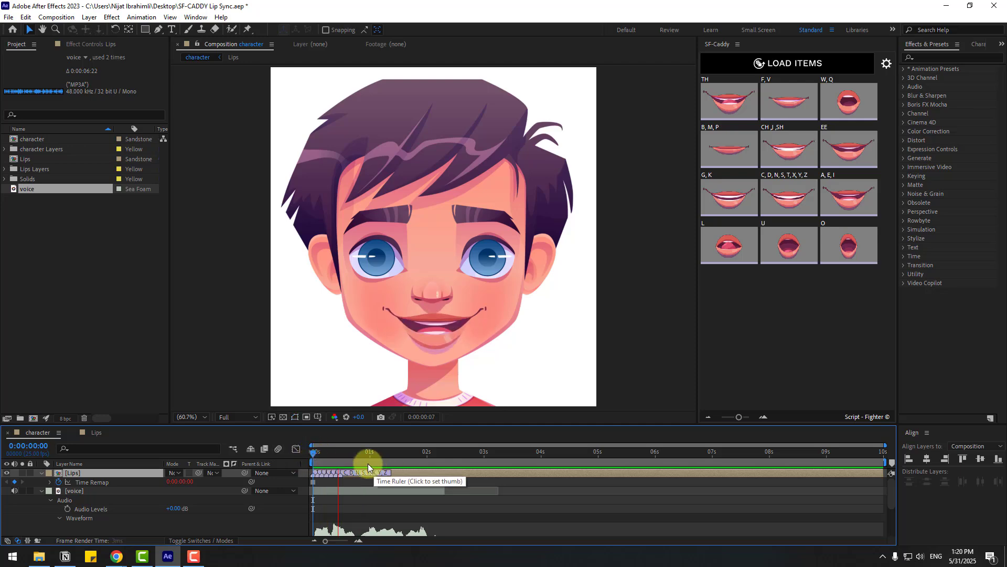
From frame 10, insert further mouth shapes including O, A/E/I, B/M/P and G/K
drag(360, 455, 336, 461)
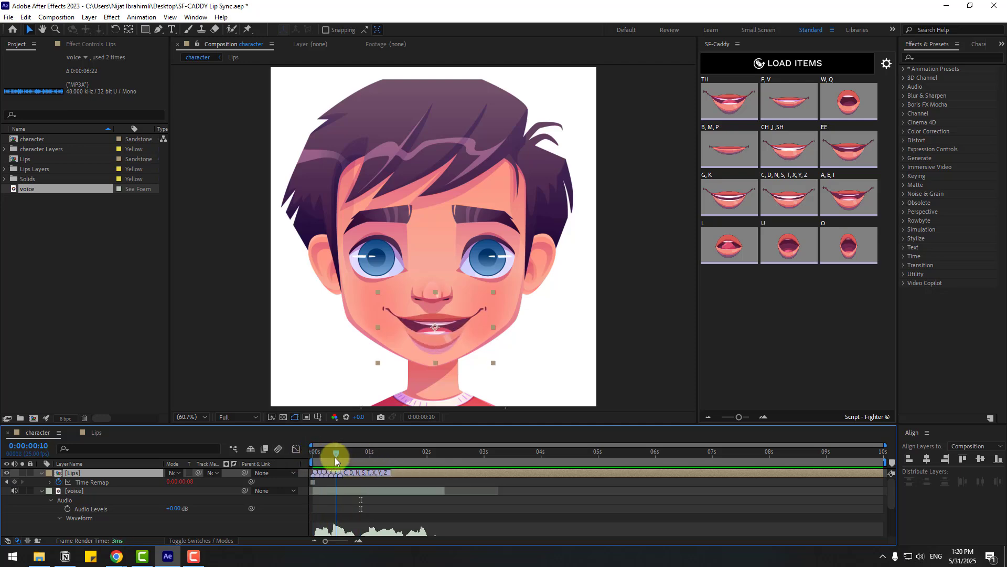
click(790, 152)
click(724, 105)
click(849, 196)
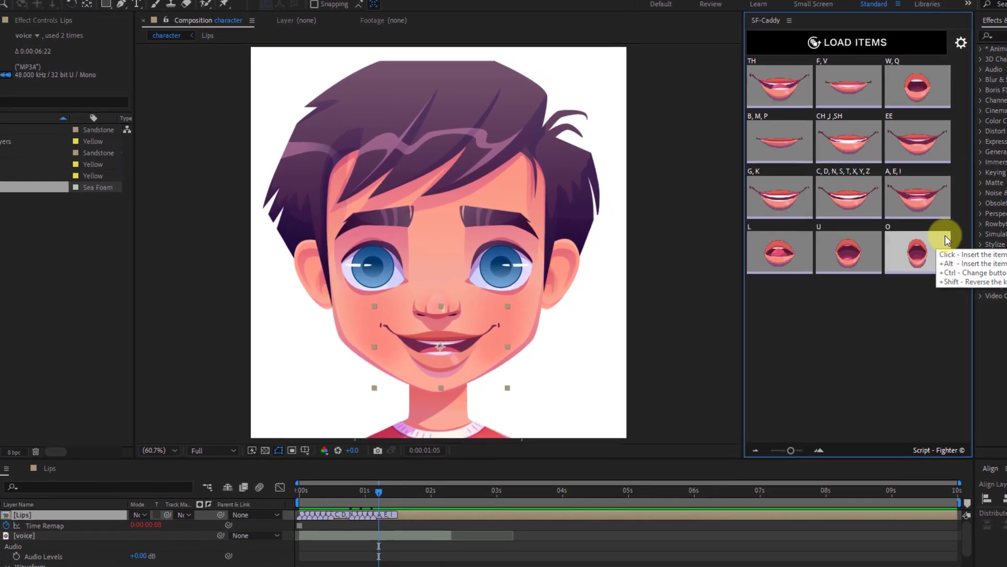
click(810, 213)
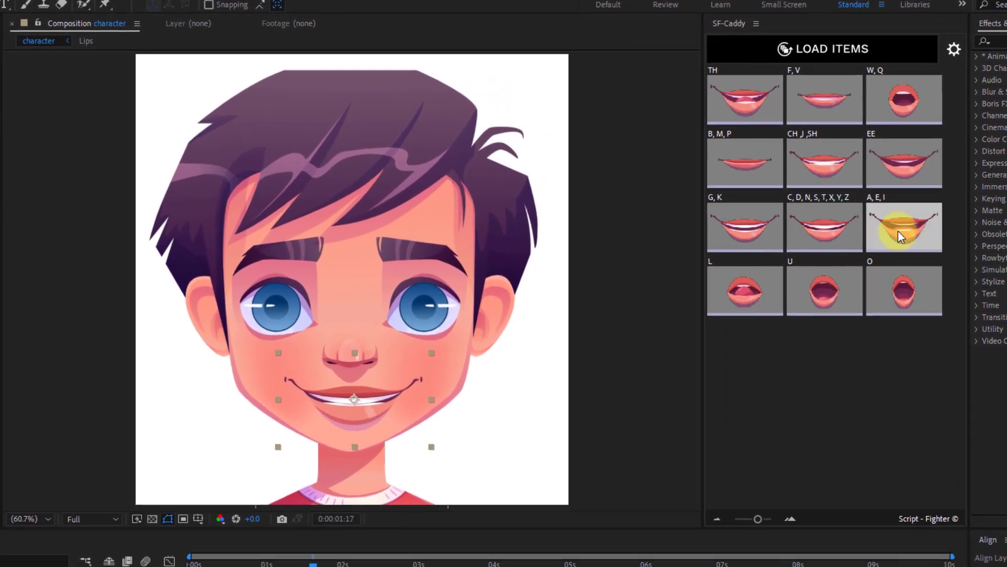
click(741, 143)
click(729, 222)
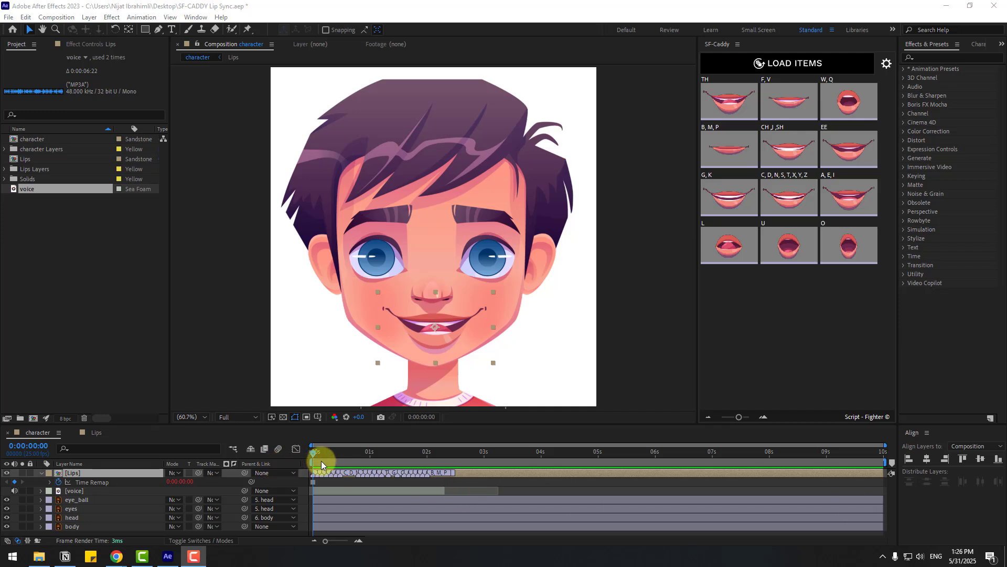
click(290, 461)
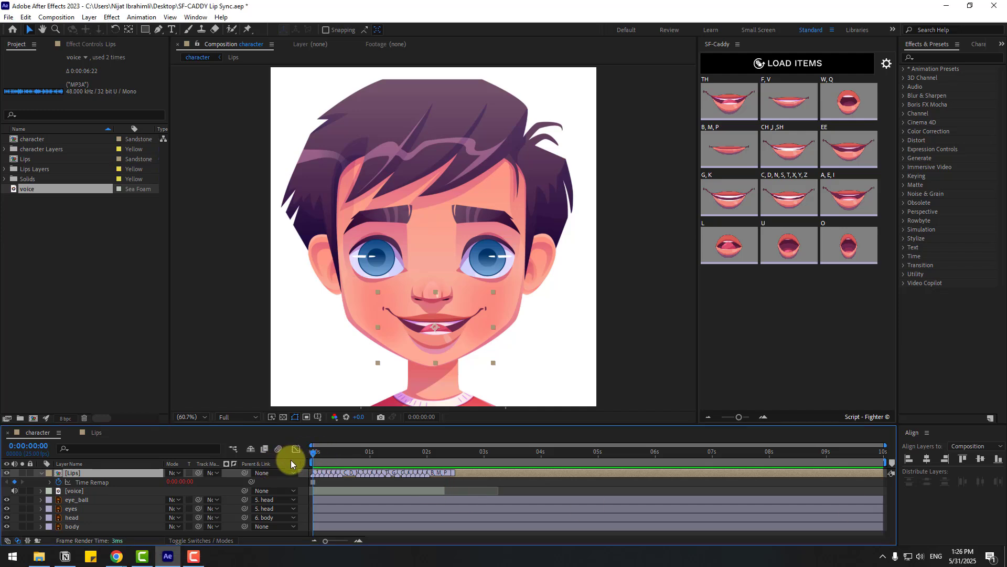
key(space)
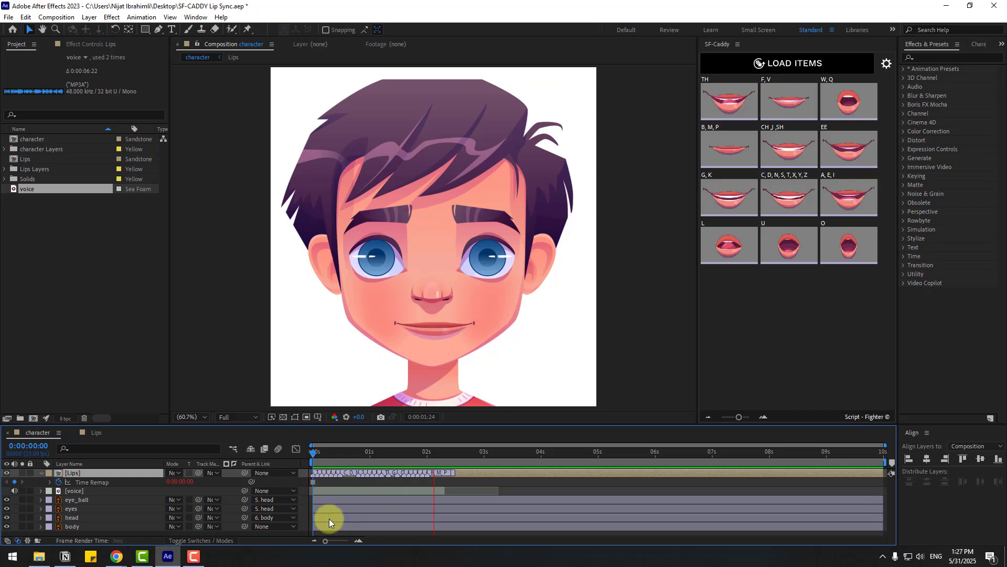
key(space)
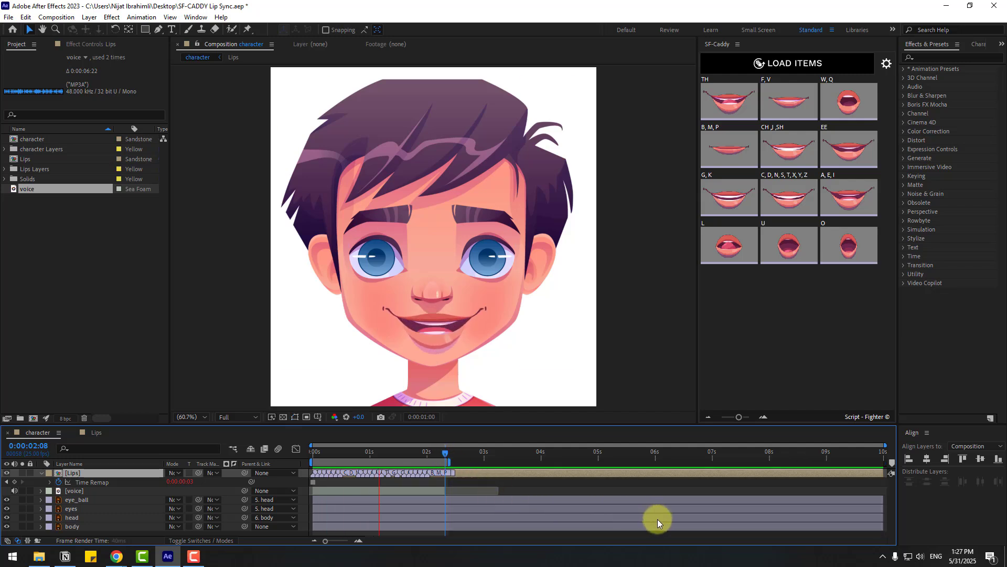
key(space)
drag(322, 462, 306, 461)
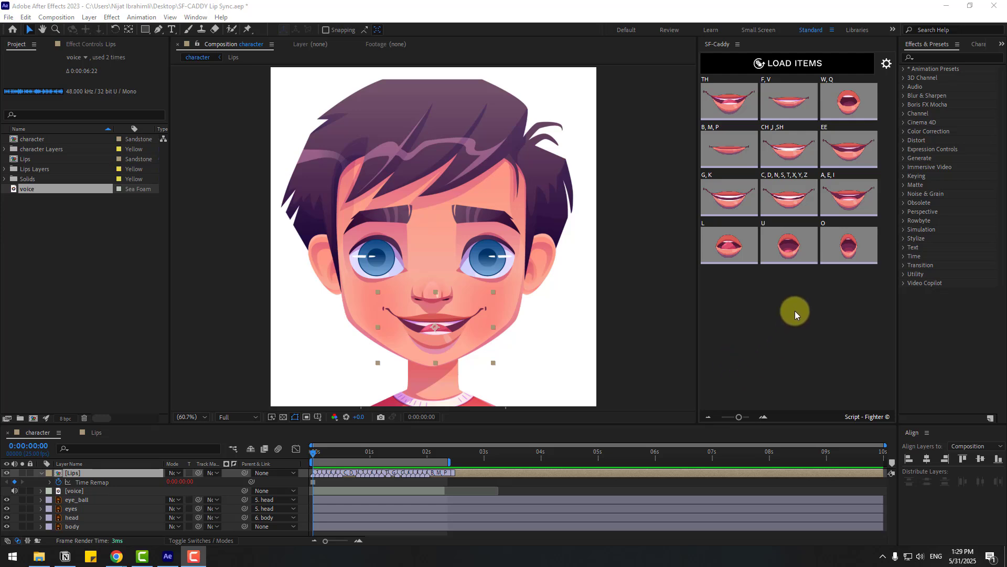
Keep layer-based button names, set the thumbnail background to bright yellow, and save
click(886, 65)
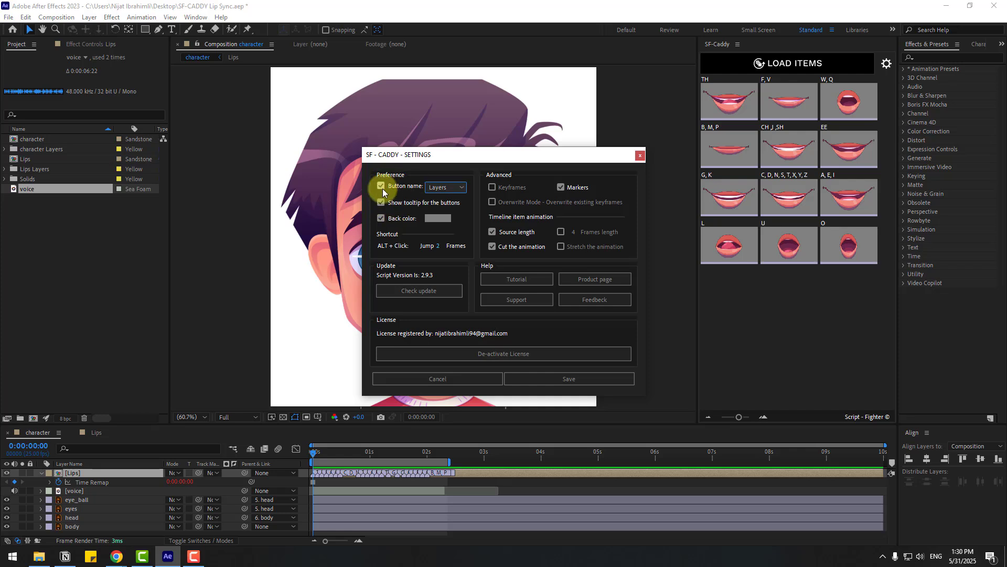
click(445, 188)
click(436, 198)
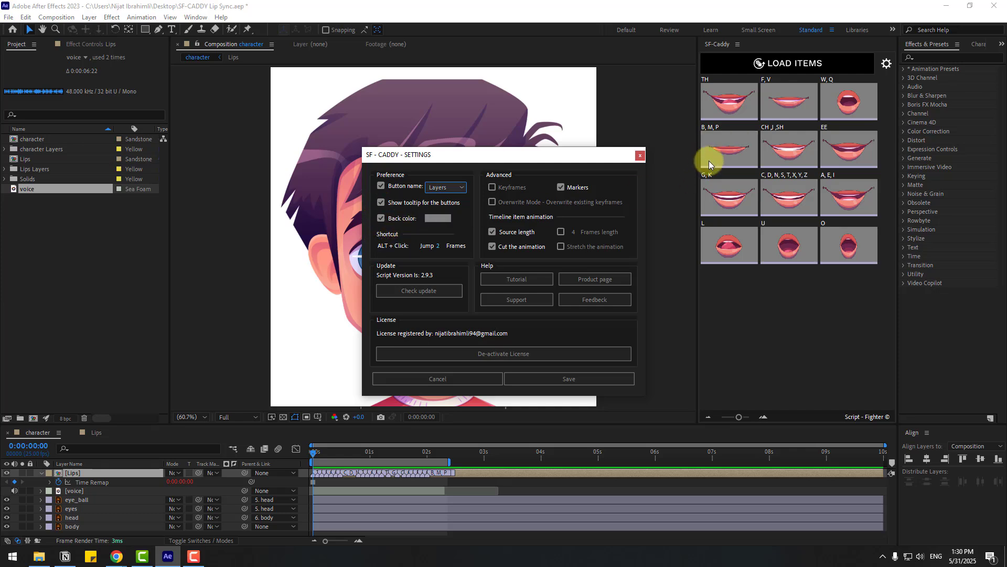
click(436, 219)
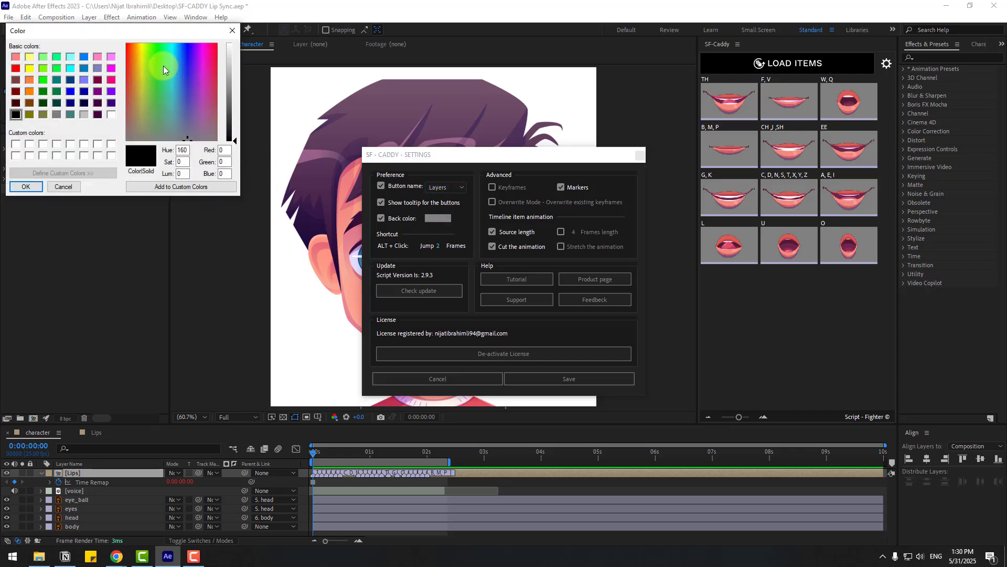
click(141, 50)
click(231, 94)
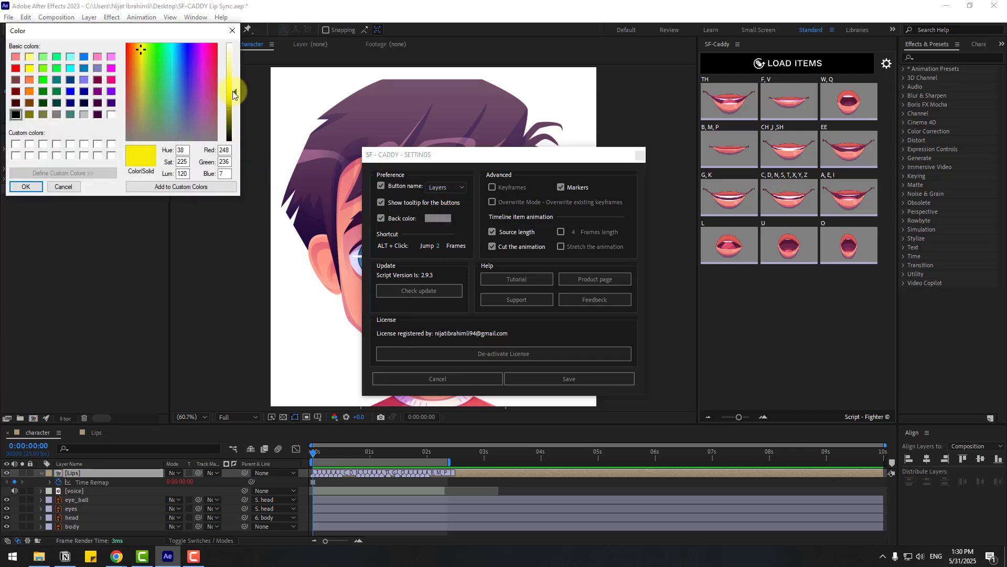
click(24, 188)
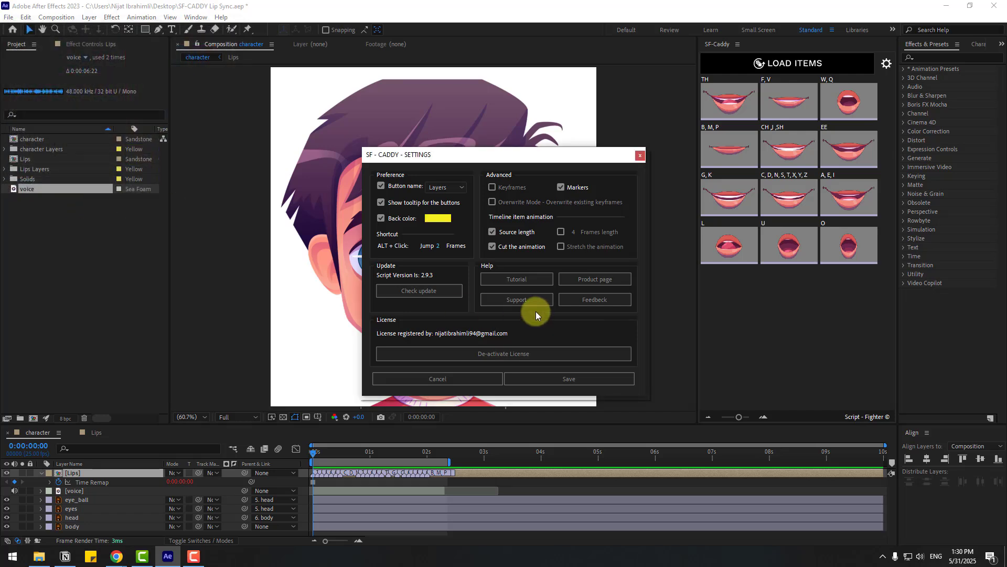
click(555, 375)
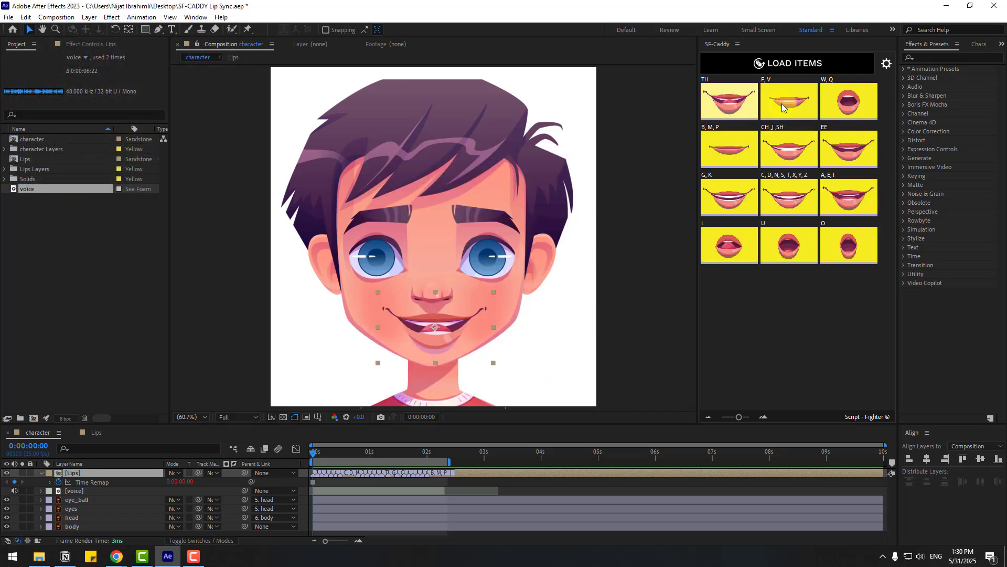
Switch SF-Caddy insertion from Markers to Keyframes and save the settings
click(858, 90)
click(887, 64)
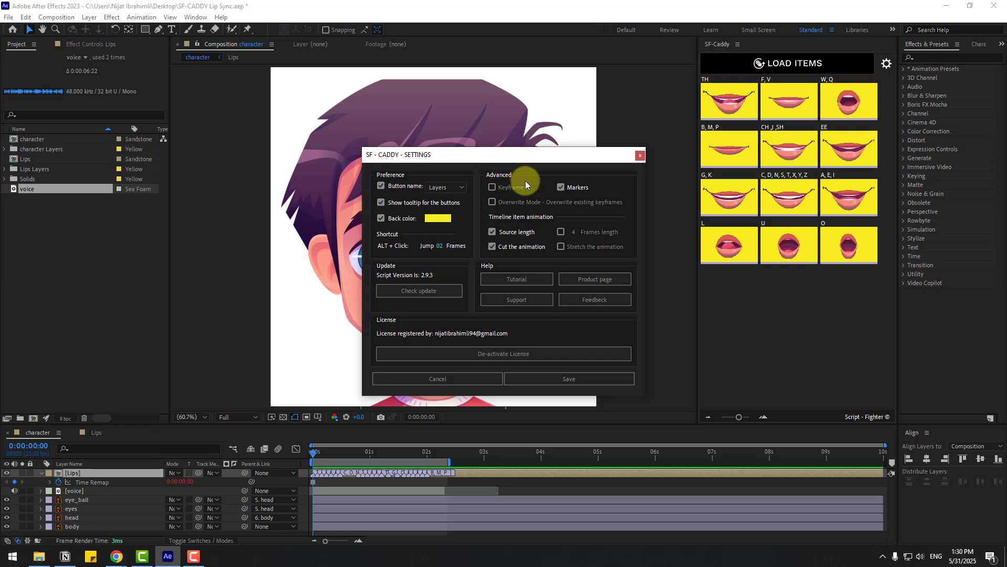
click(492, 188)
click(561, 187)
click(492, 187)
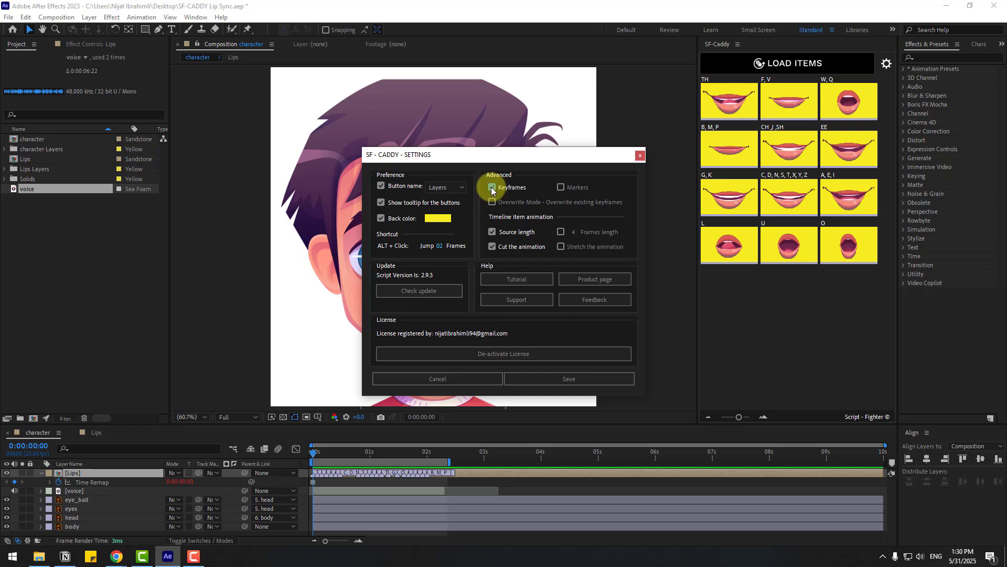
click(564, 378)
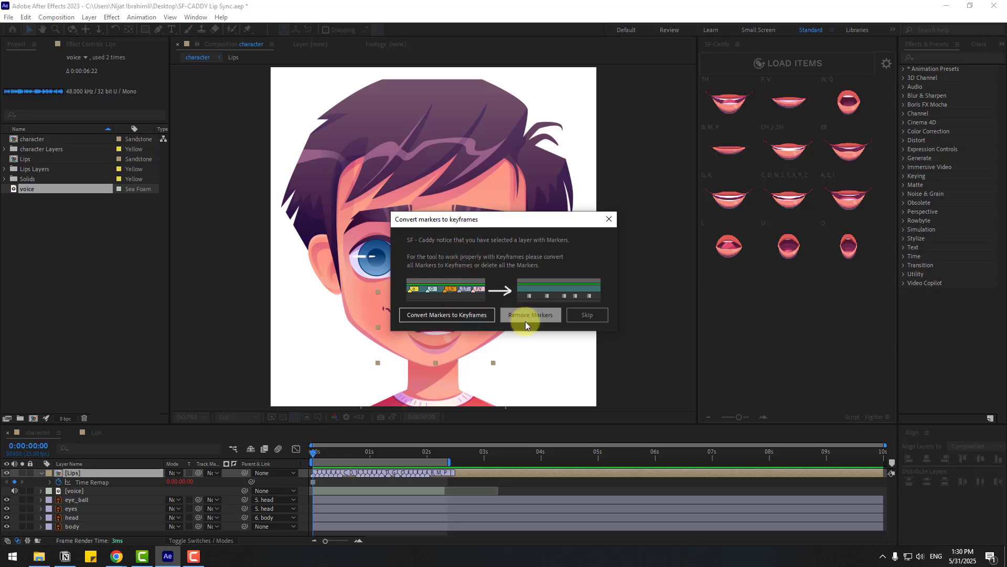
Choose Remove Markers in the Convert markers to keyframes prompt
click(605, 318)
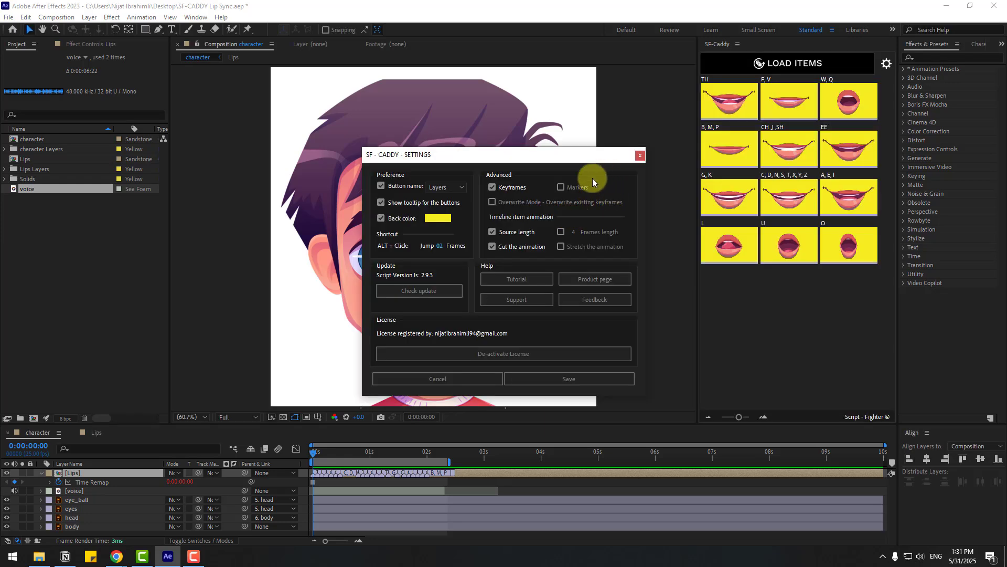